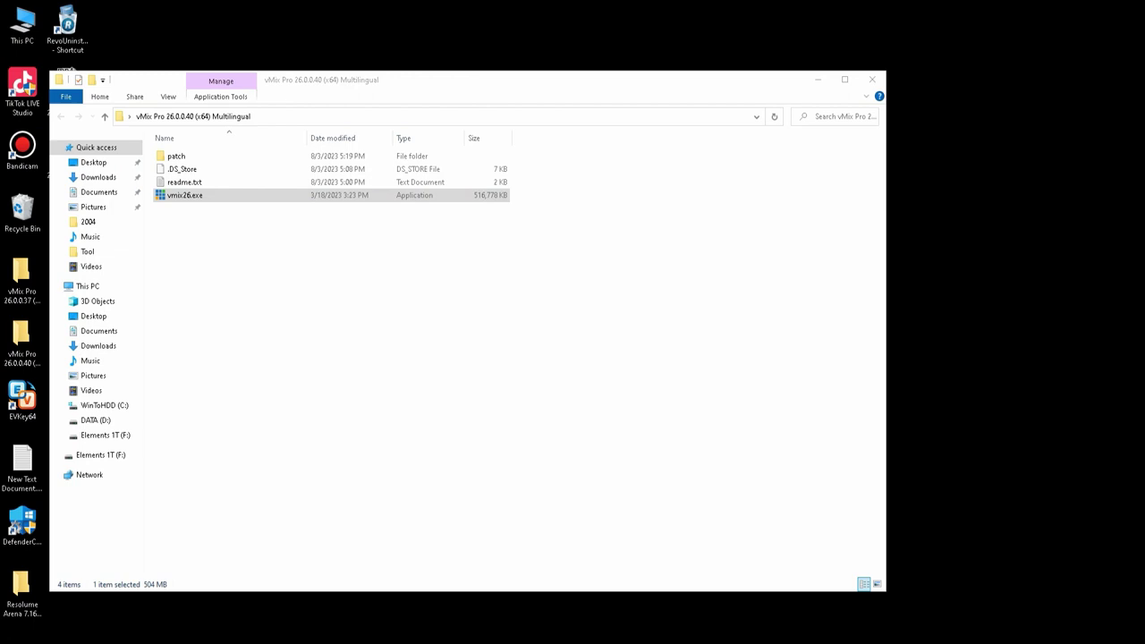
Install vMix with the setup wizard, accepting the license agreement and keeping the default folders and desktop icon.
{"action": "left_click", "coordinate": [816, 80]}
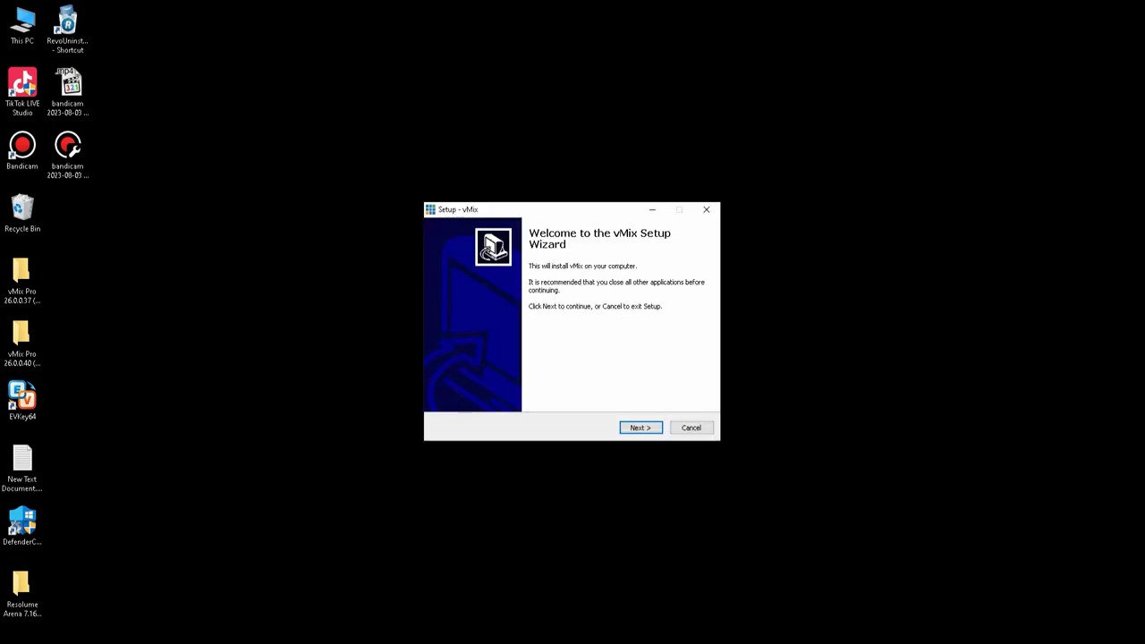
{"action": "left_click", "coordinate": [640, 427]}
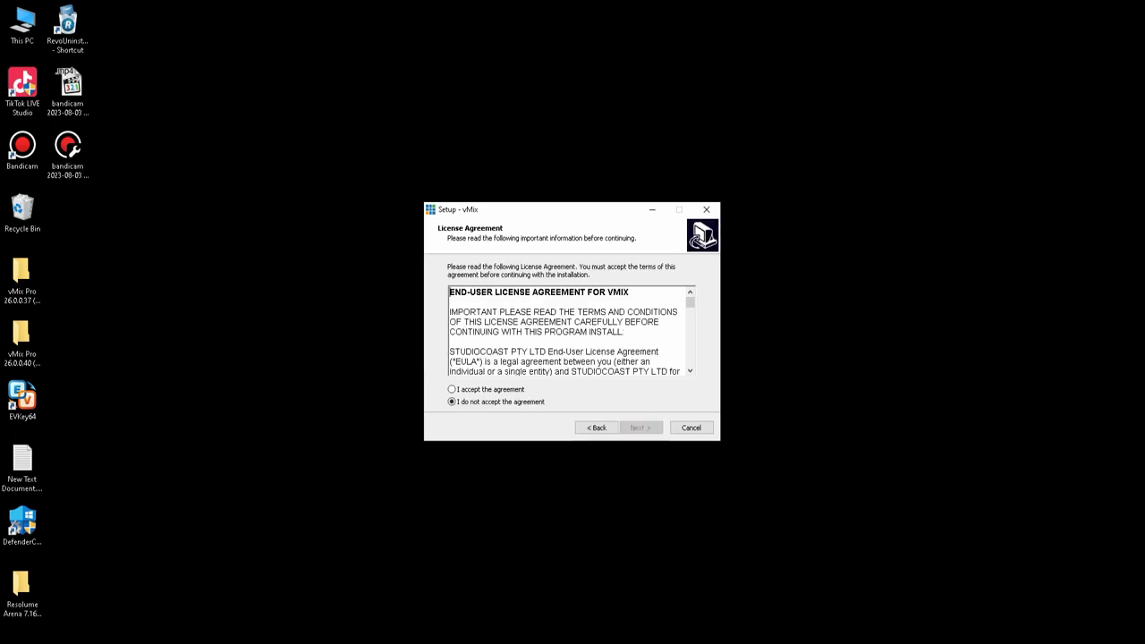
{"action": "left_click", "coordinate": [486, 389]}
{"action": "key", "text": "Return"}
{"action": "key", "text": "Return"}
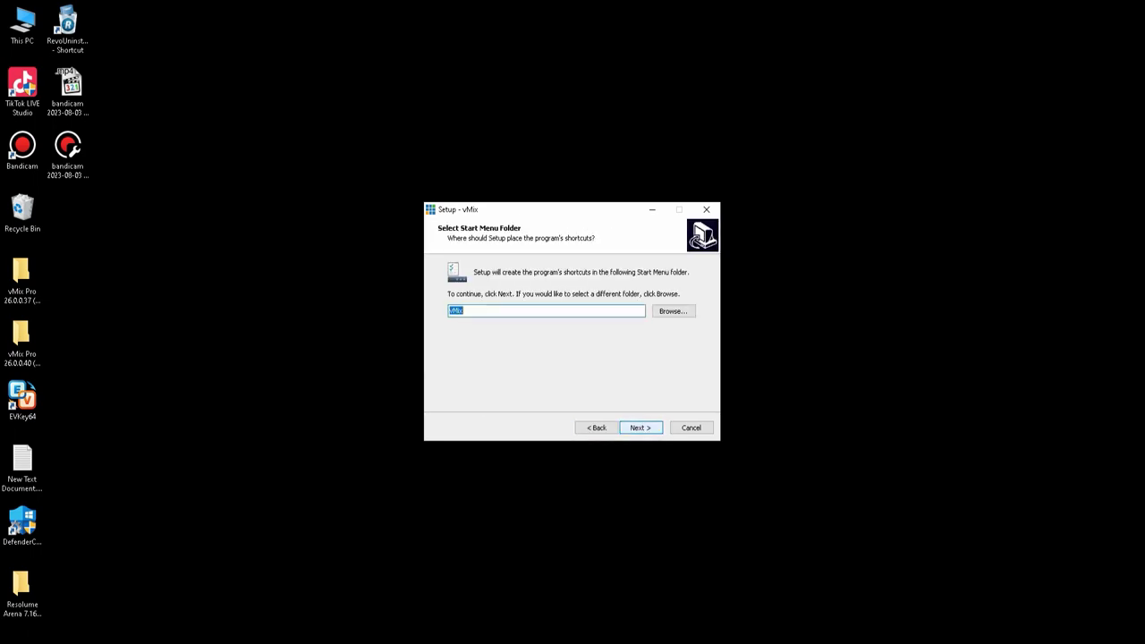
{"action": "key", "text": "Return"}
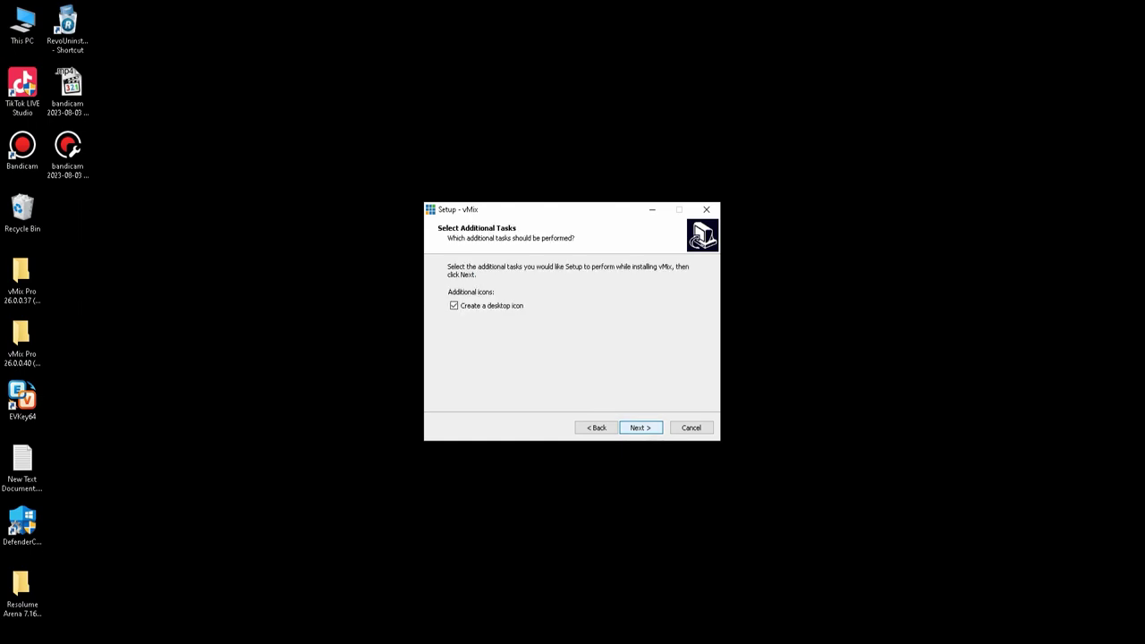
{"action": "key", "text": "Return"}
{"action": "key", "text": "Return"}
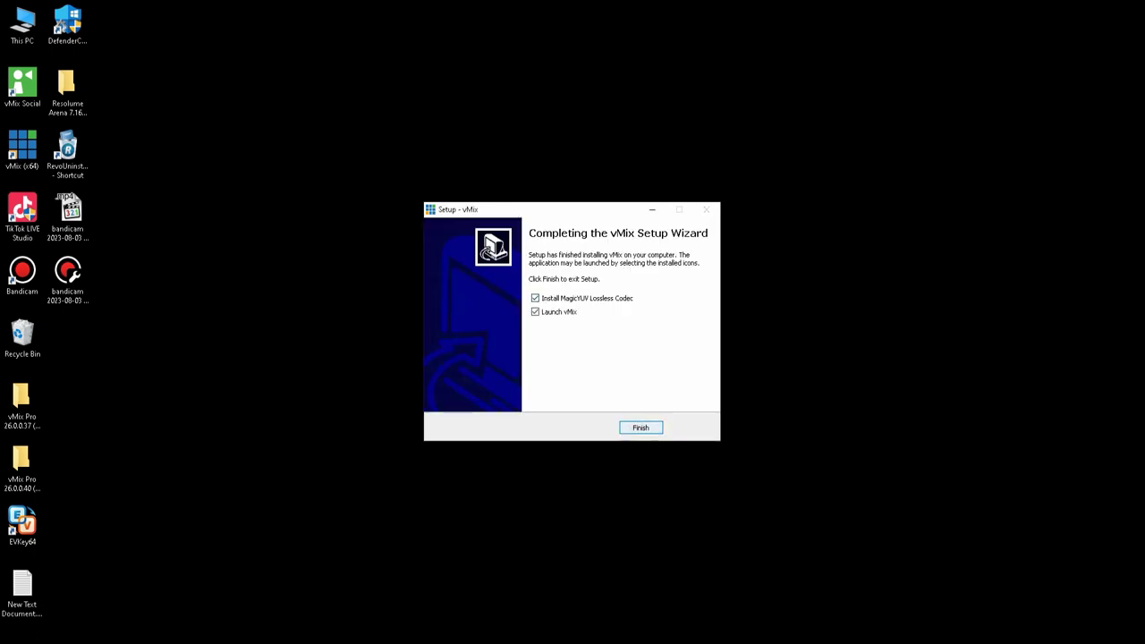
Finish the vMix setup and install the MagicYUV Lossless Video Codec with default folders, accepting its agreement and skipping README.txt.
{"action": "key", "text": "Return"}
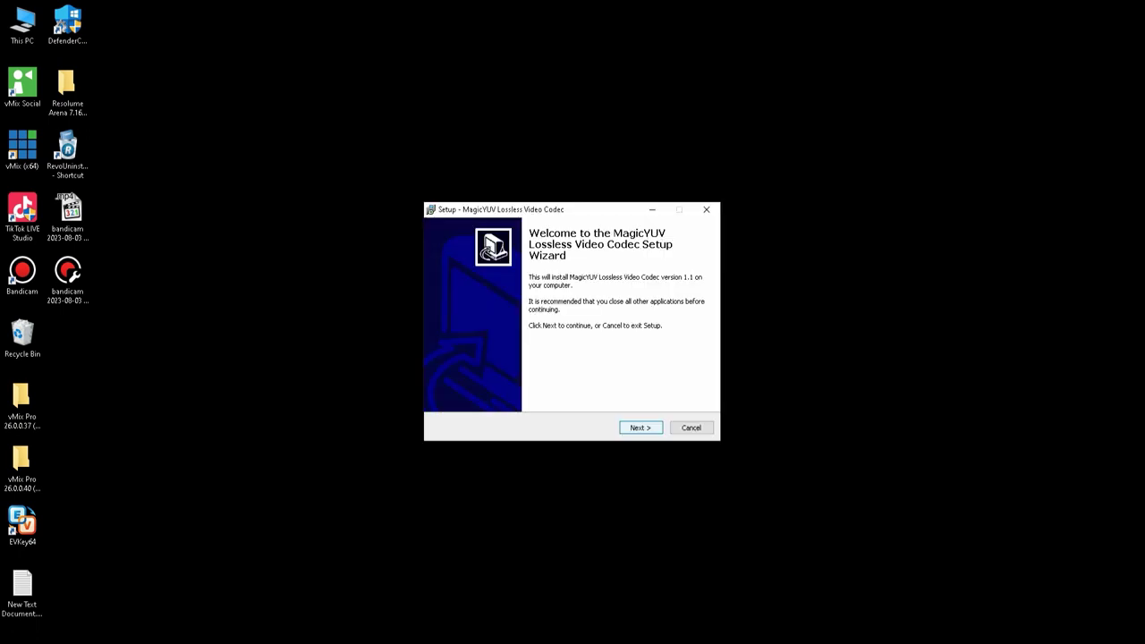
{"action": "key", "text": "Return"}
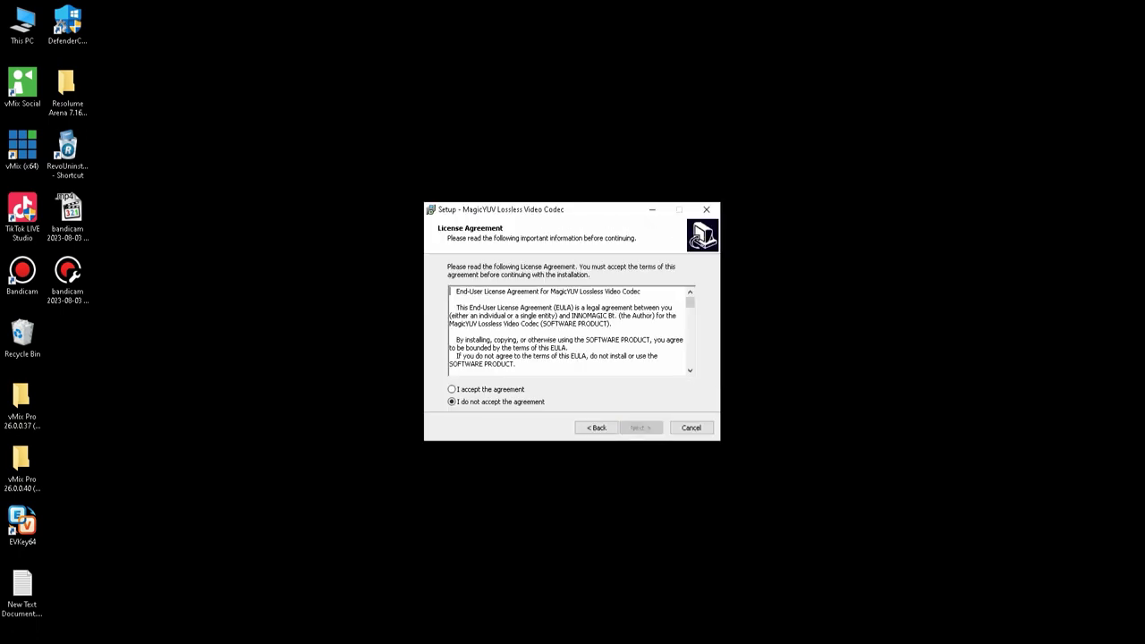
{"action": "left_click", "coordinate": [452, 388]}
{"action": "left_click", "coordinate": [641, 428]}
{"action": "left_click", "coordinate": [640, 428]}
{"action": "key", "text": "Return"}
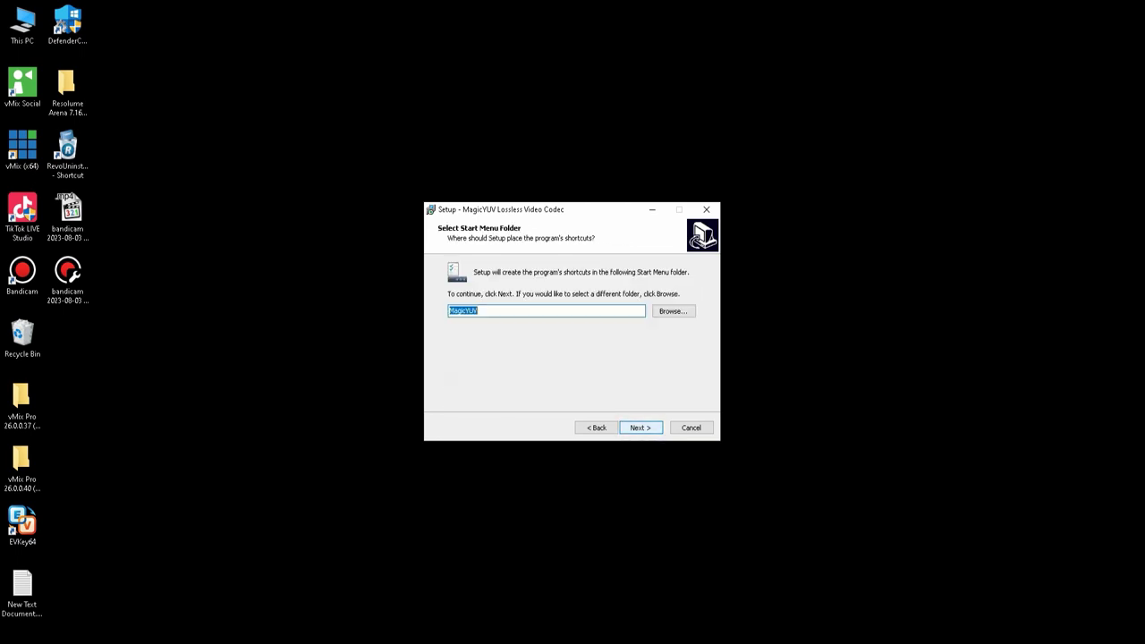
{"action": "key", "text": "Return"}
{"action": "key", "text": "Return"}
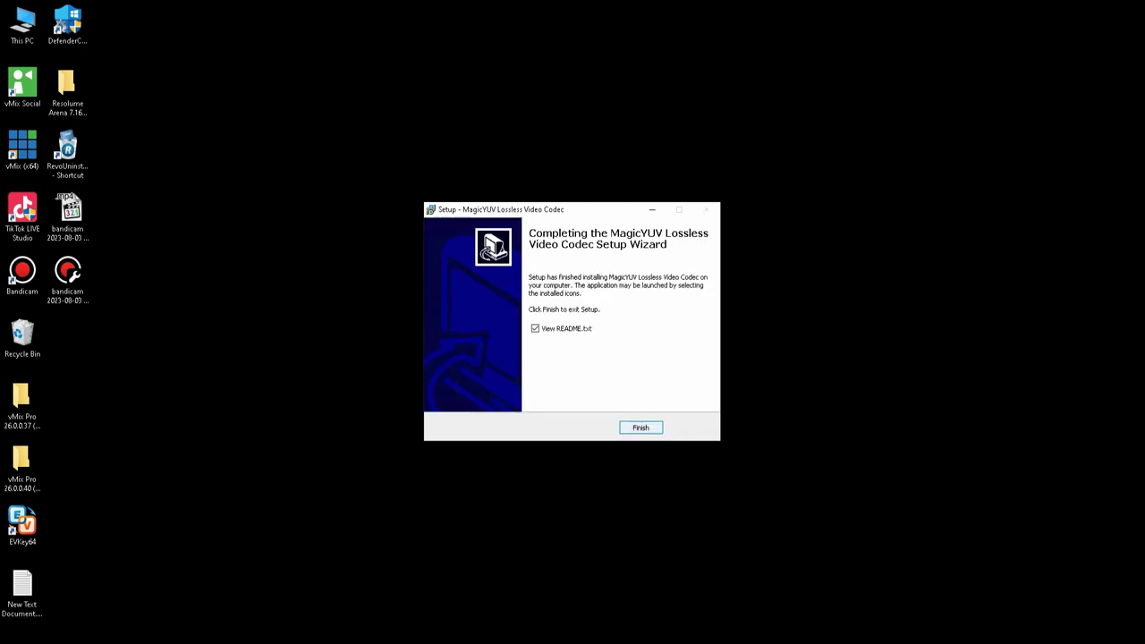
{"action": "left_click", "coordinate": [534, 328]}
{"action": "key", "text": "Return"}
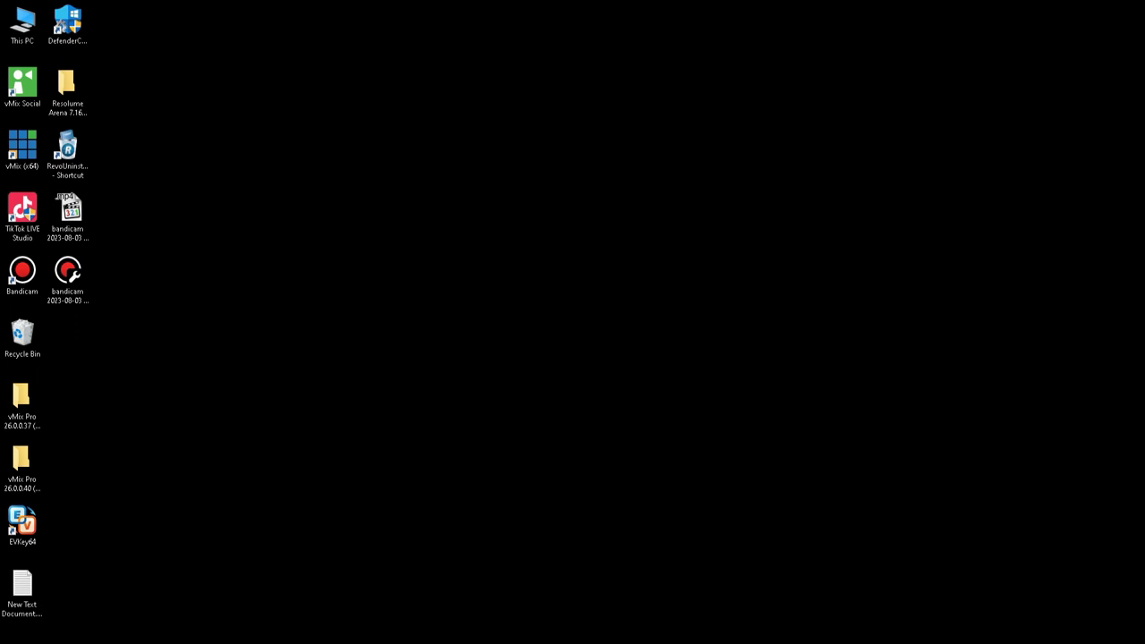
Accept English as the vMix language and cancel the registration dialog.
{"action": "left_click", "coordinate": [22, 465]}
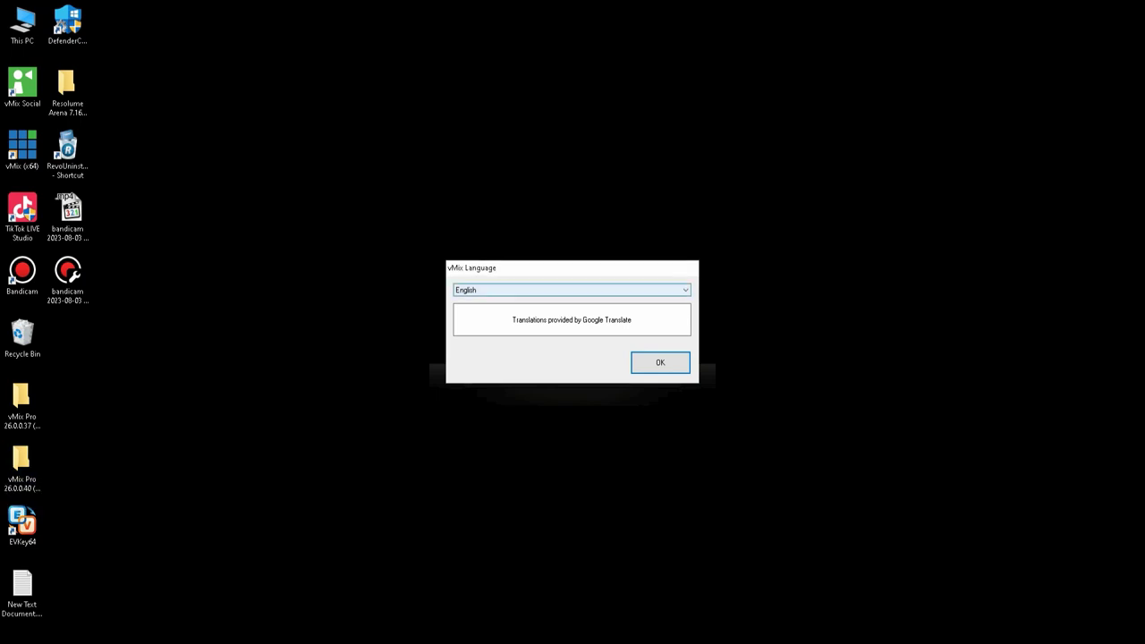
{"action": "left_click", "coordinate": [659, 363]}
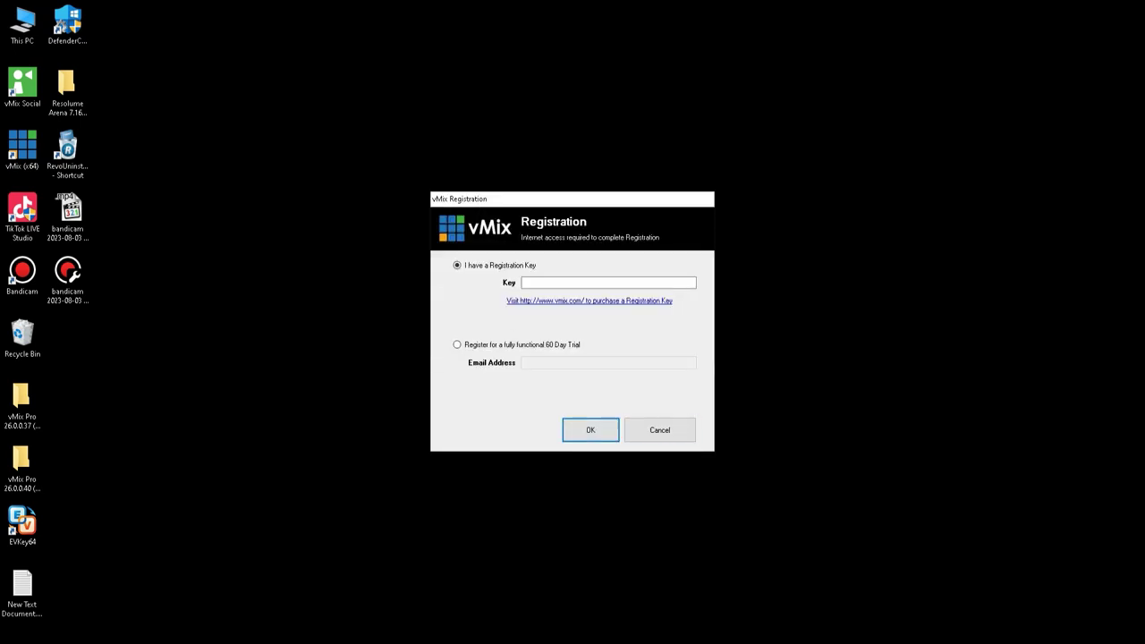
{"action": "left_click", "coordinate": [660, 430]}
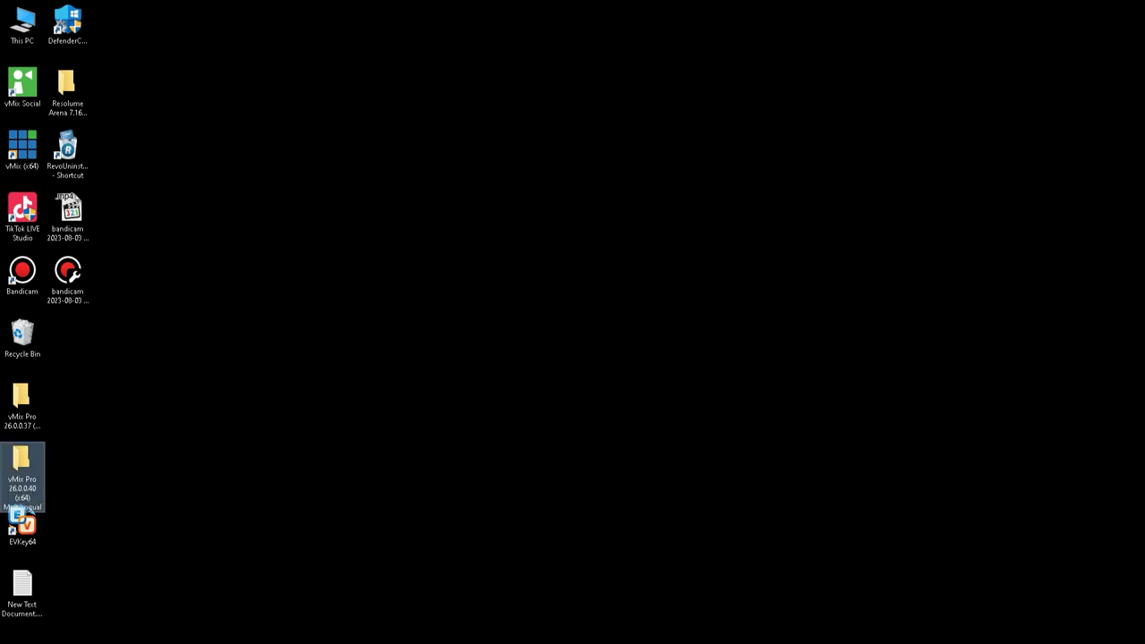
Open the file location of the vMix (x64) desktop shortcut and move the folder window away from the desktop icons.
{"action": "left_click", "coordinate": [23, 145]}
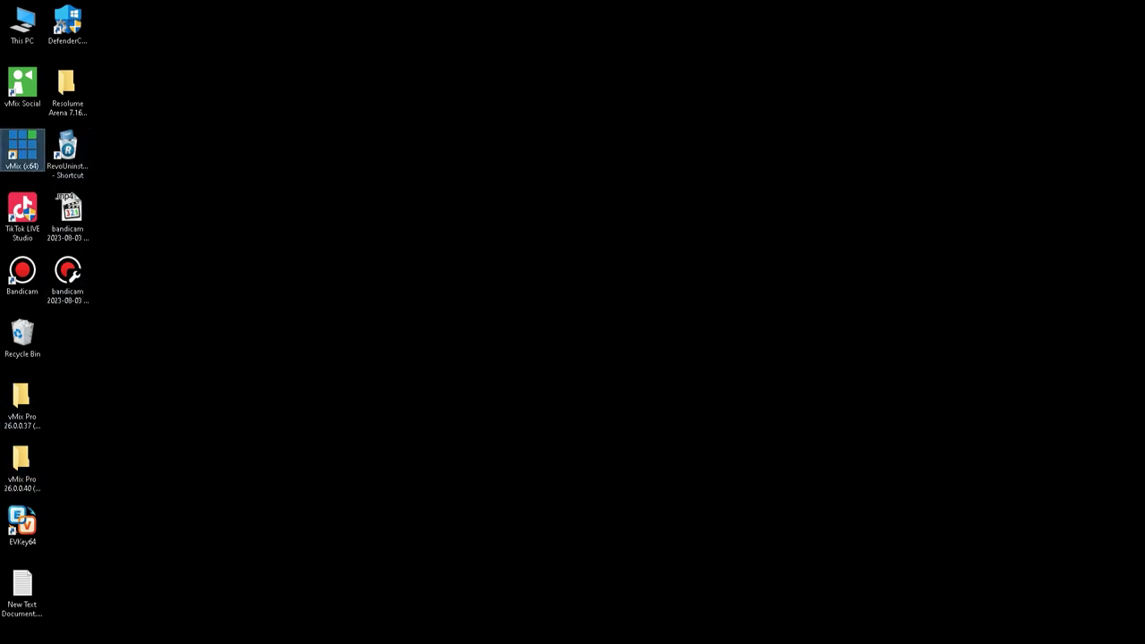
{"action": "right_click", "coordinate": [22, 142]}
{"action": "left_click", "coordinate": [69, 164]}
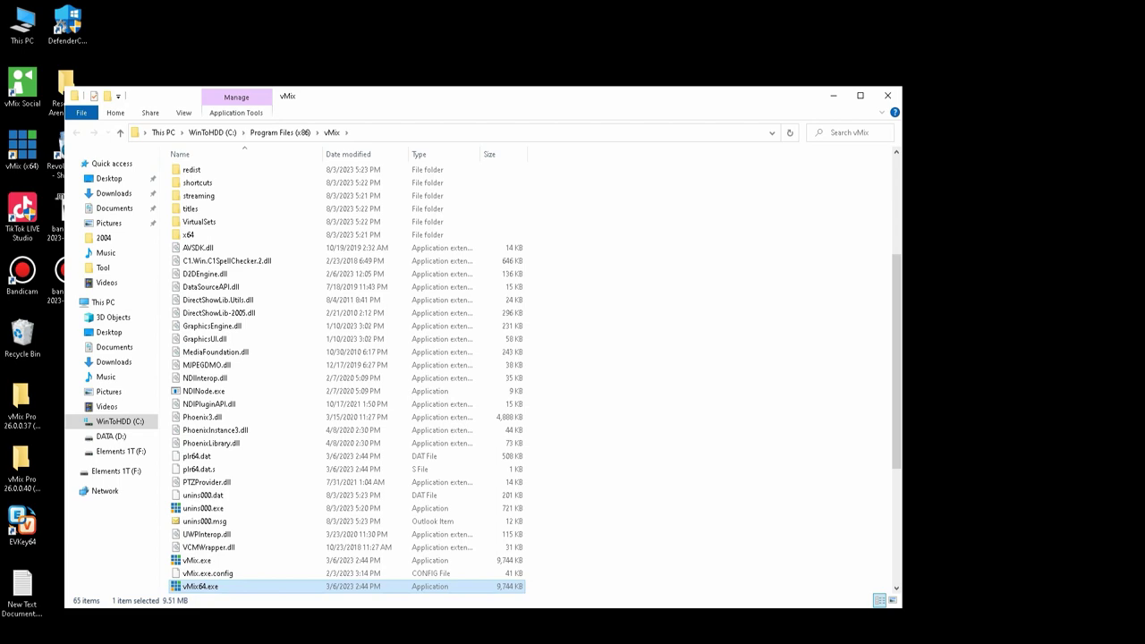
{"action": "left_click_drag", "start_coordinate": [580, 98], "coordinate": [796, 27]}
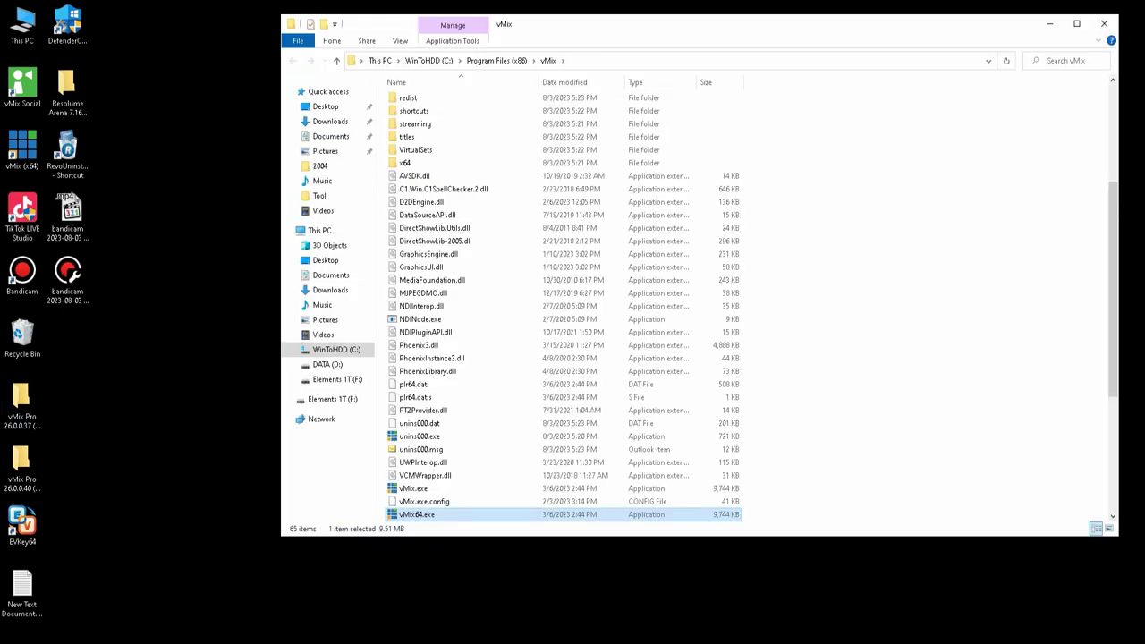
Copy all items in the patch folder of vMix Pro 26.0.0.40 (x64) Multilingual.
{"action": "double_click", "coordinate": [23, 466]}
{"action": "left_click", "coordinate": [176, 157]}
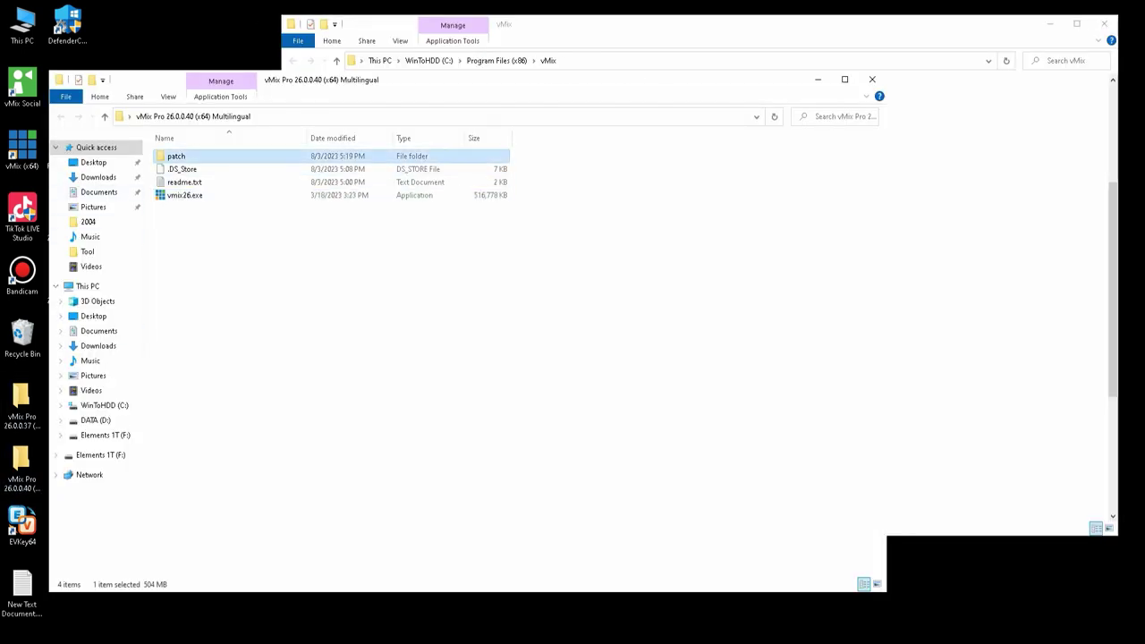
{"action": "double_click", "coordinate": [176, 156]}
{"action": "left_click_drag", "start_coordinate": [280, 343], "coordinate": [221, 143]}
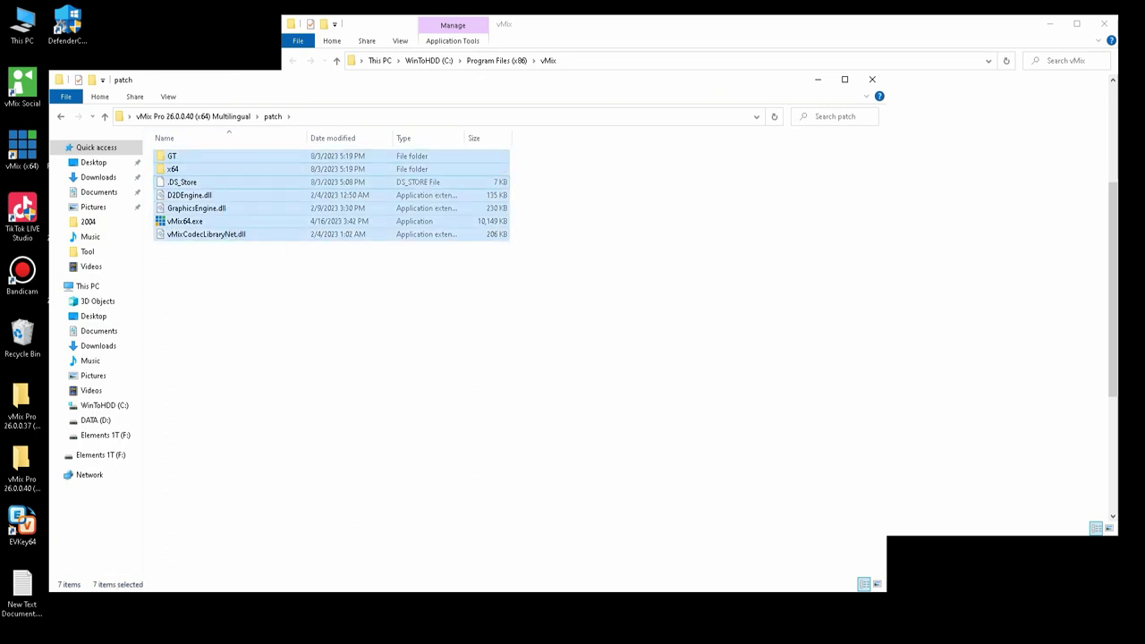
{"action": "right_click", "coordinate": [203, 182]}
{"action": "left_click", "coordinate": [231, 314]}
Paste the copied items into the vMix program folder, merging folders, replacing existing files and granting administrator permission for all items.
{"action": "left_click", "coordinate": [917, 447]}
{"action": "right_click", "coordinate": [887, 453]}
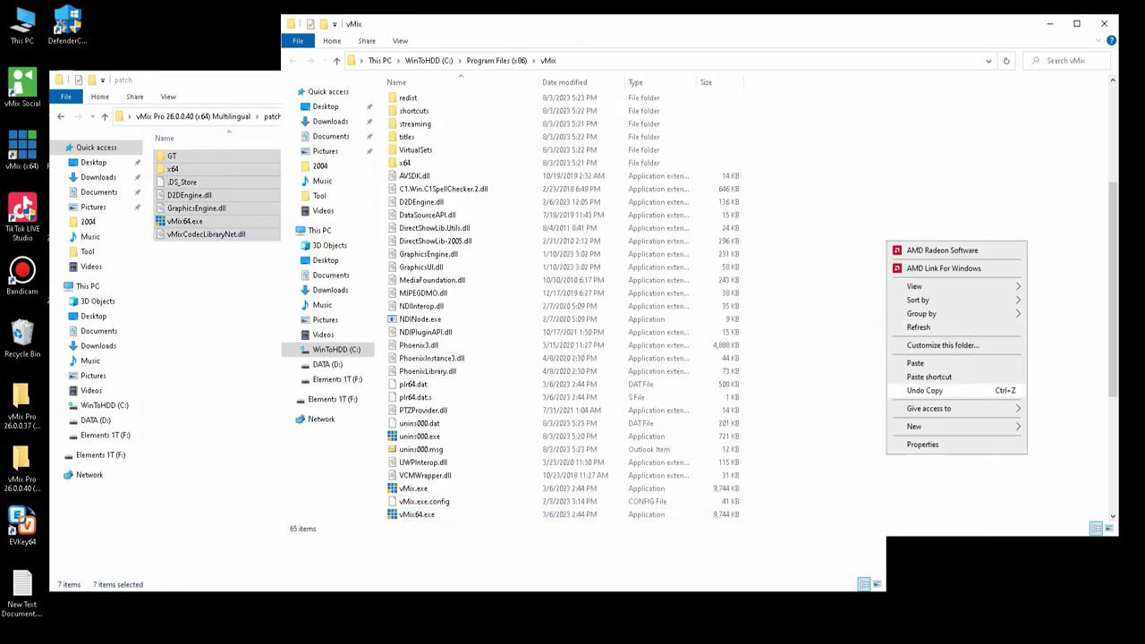
{"action": "left_click", "coordinate": [915, 363]}
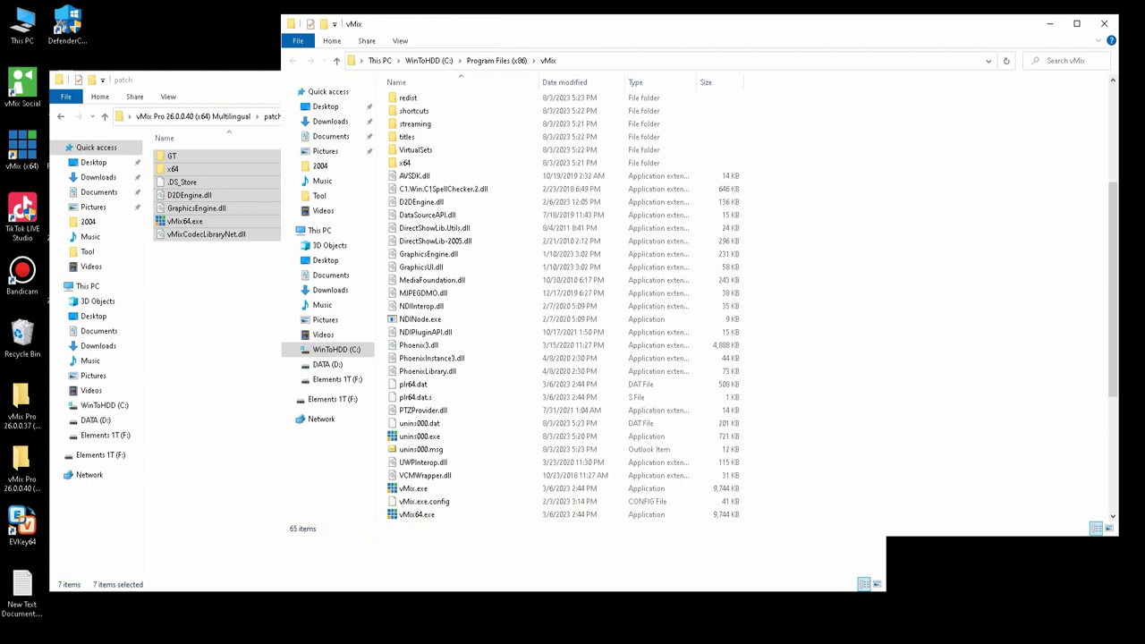
{"action": "left_click", "coordinate": [459, 315]}
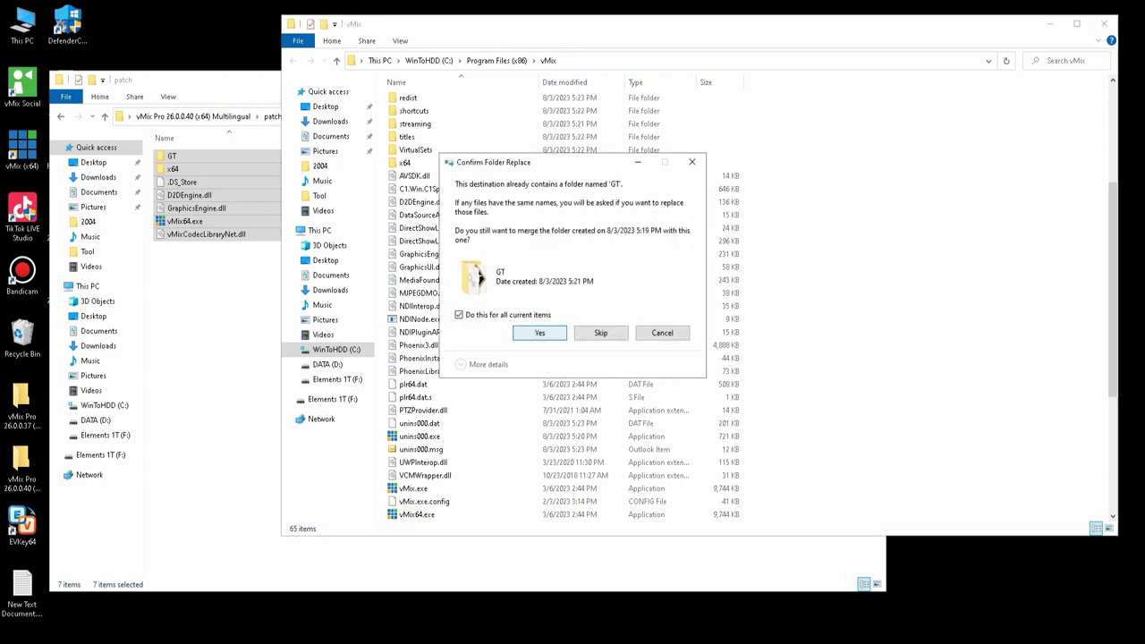
{"action": "key", "text": "Return"}
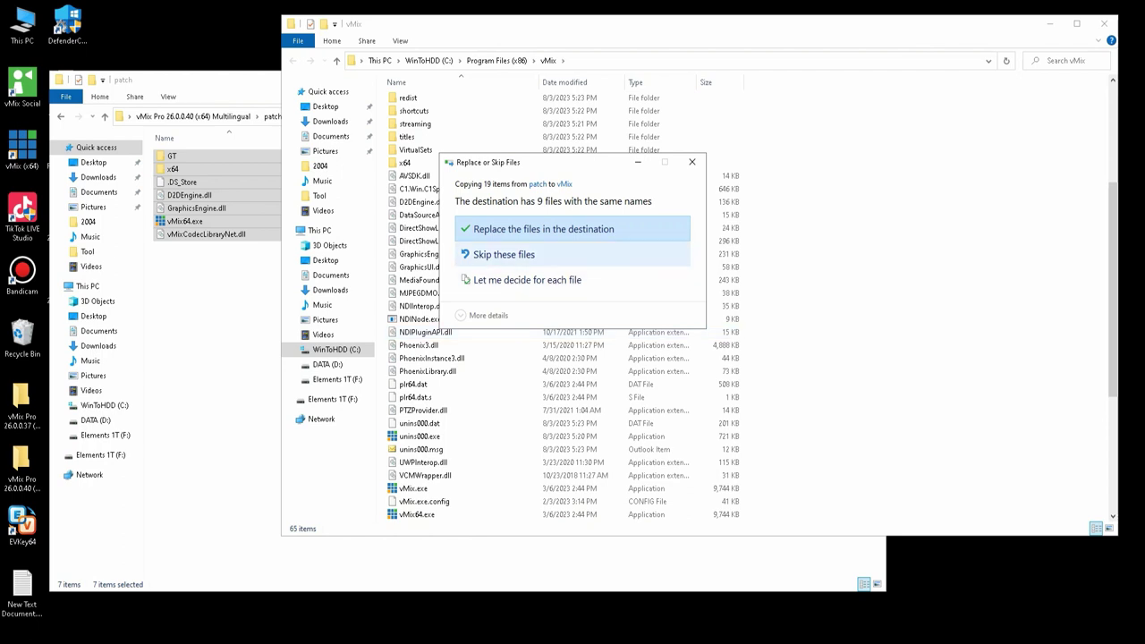
{"action": "left_click", "coordinate": [573, 229]}
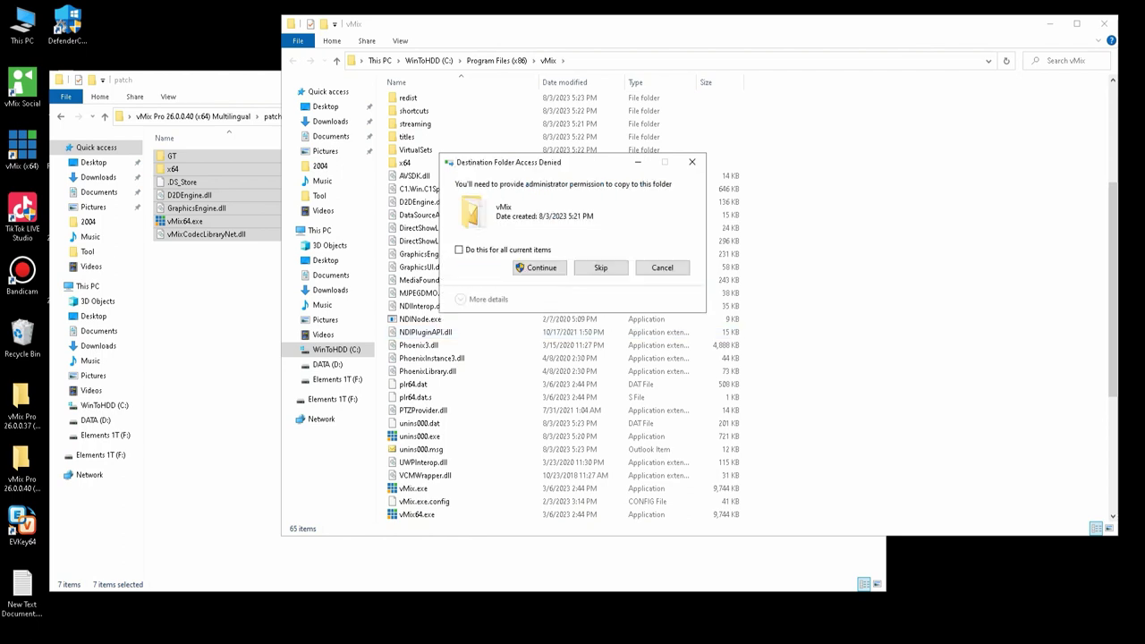
{"action": "left_click", "coordinate": [459, 251]}
{"action": "key", "text": "Return"}
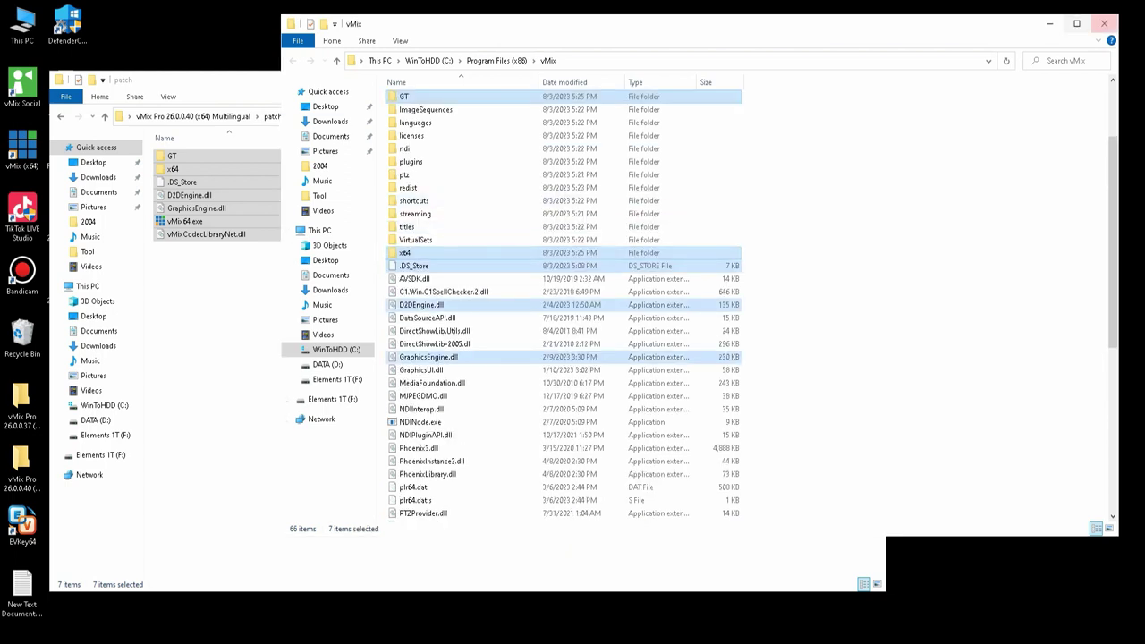
Close both folder windows, launch vMix (x64) from the desktop and dismiss the Bad Image error.
{"action": "left_click", "coordinate": [1104, 24]}
{"action": "left_click", "coordinate": [871, 79]}
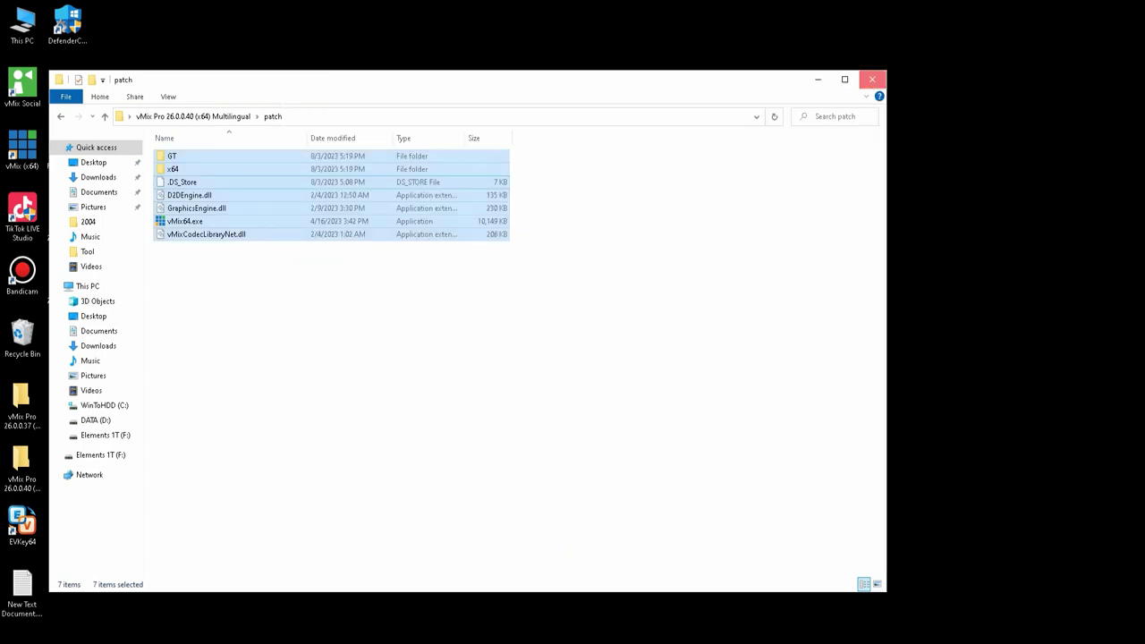
{"action": "right_click", "coordinate": [30, 147]}
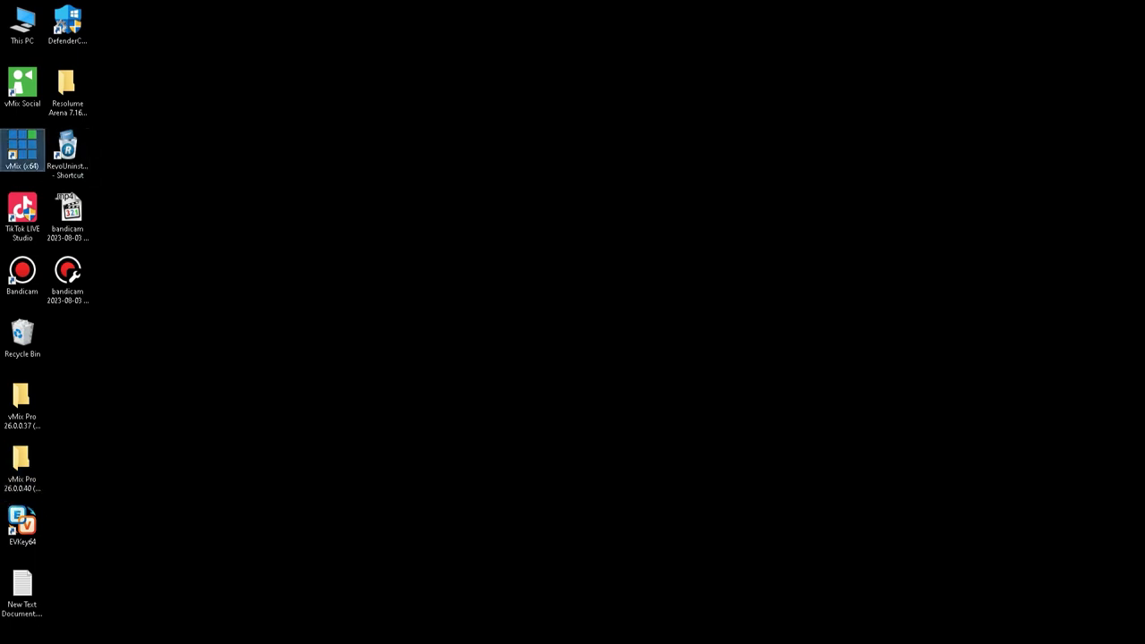
{"action": "left_click", "coordinate": [52, 158]}
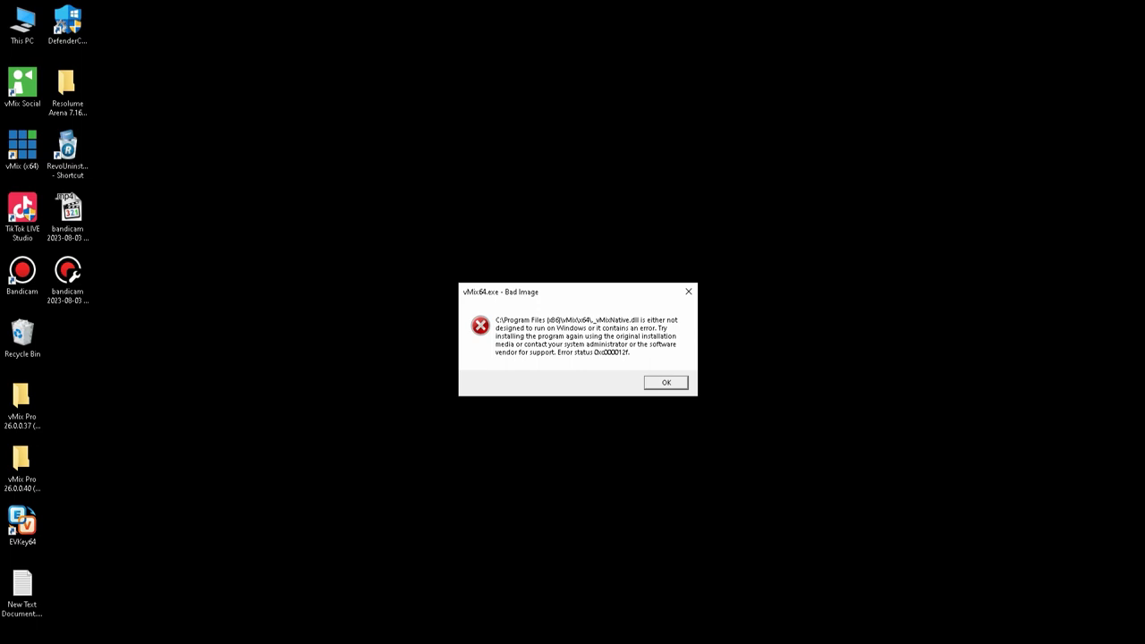
{"action": "key", "text": "Return"}
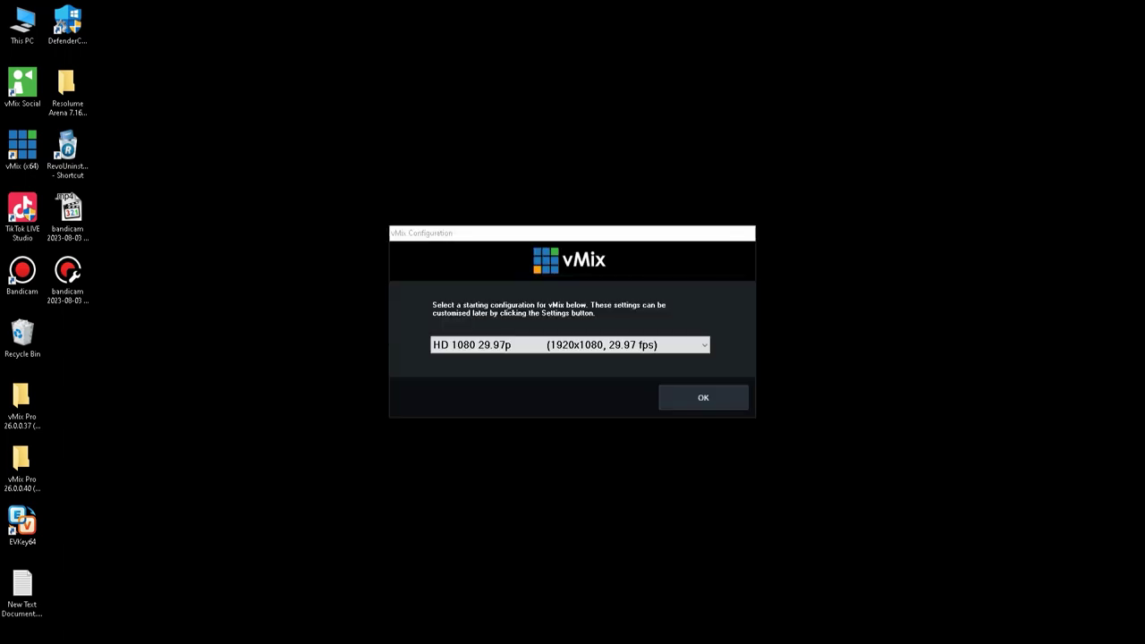
Set the vMix starting configuration to 4K 2160 29.97p (3840x2160, 29.97 fps) and confirm it.
{"action": "left_click", "coordinate": [617, 345]}
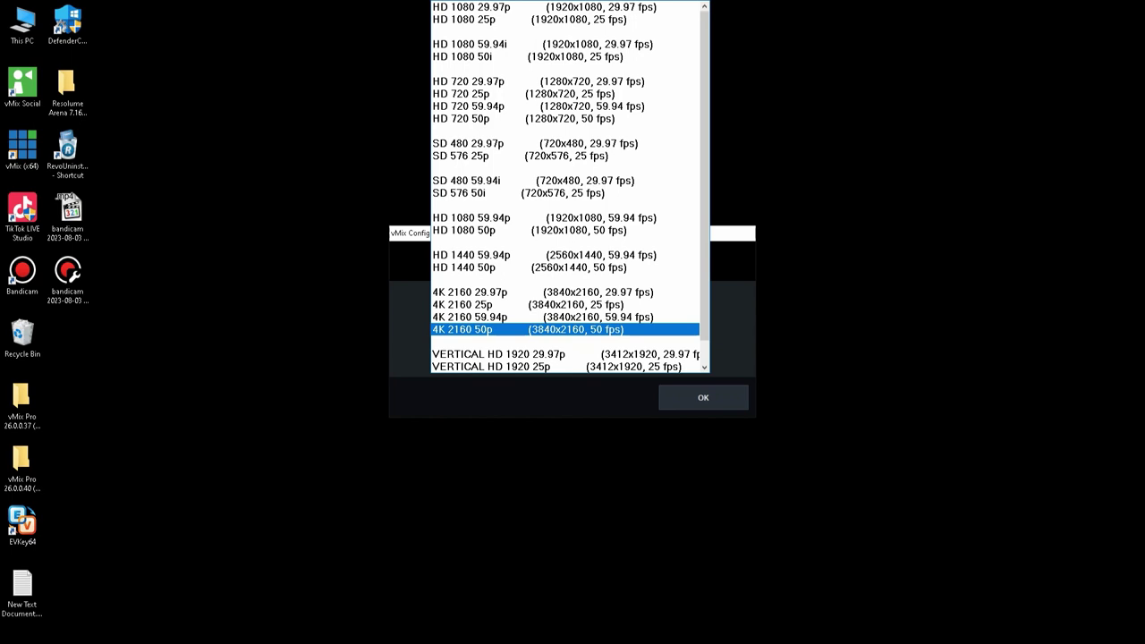
{"action": "key", "text": "Up"}
{"action": "key", "text": "Up"}
{"action": "key", "text": "Up"}
{"action": "key", "text": "Return"}
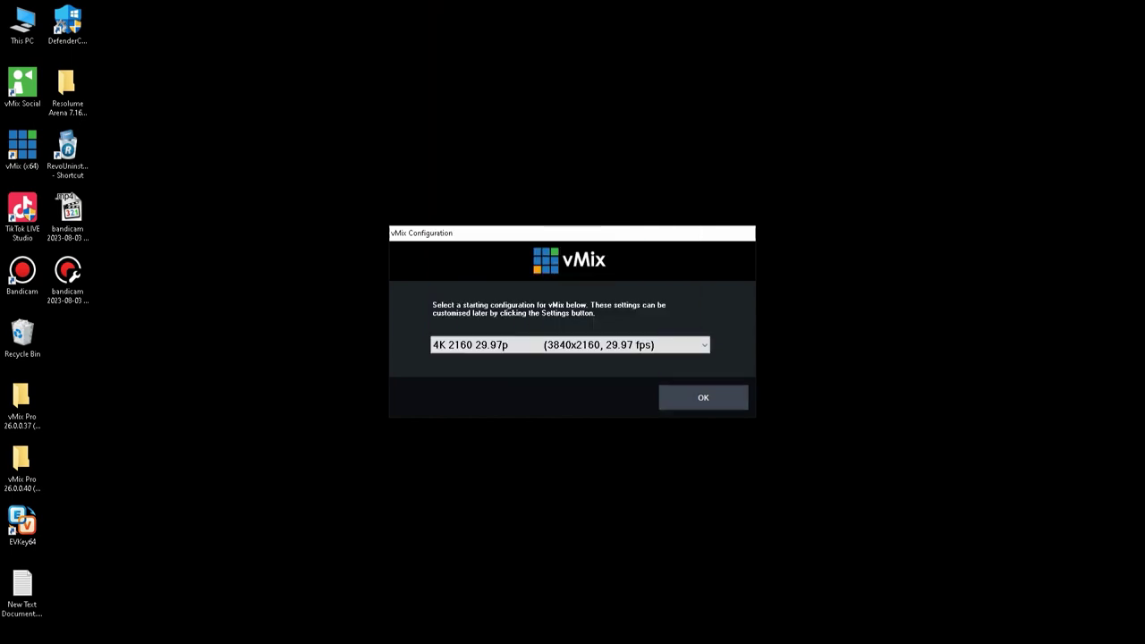
{"action": "key", "text": "Return"}
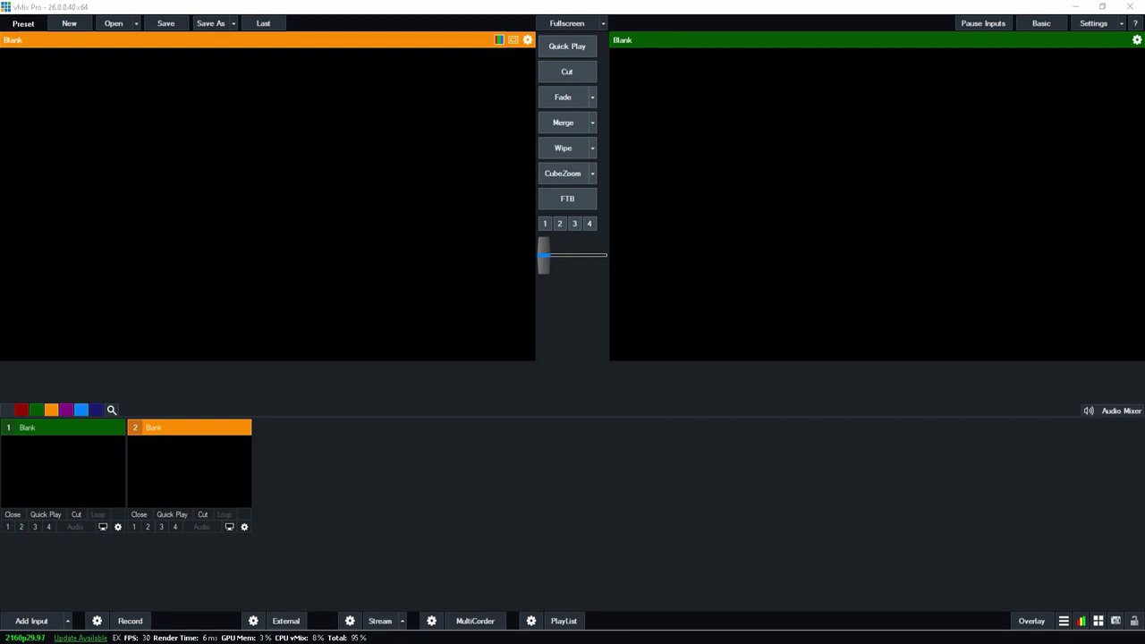
Open and close the This PC window, and close the browser showing the vMix welcome page.
{"action": "key", "text": "super+e"}
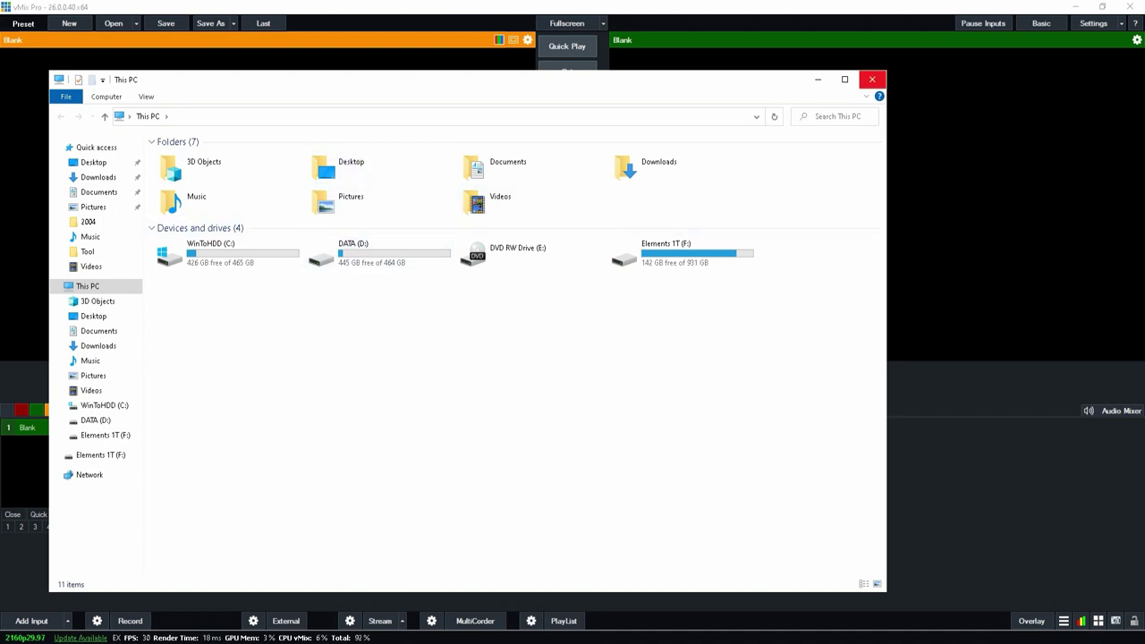
{"action": "left_click", "coordinate": [872, 79]}
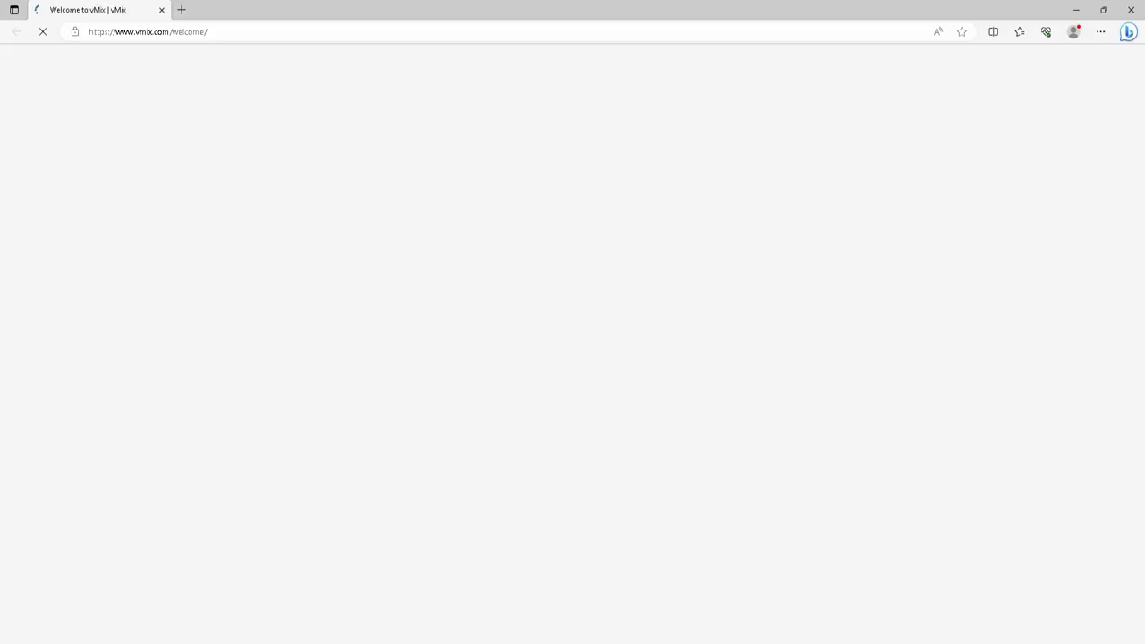
{"action": "left_click", "coordinate": [1130, 9]}
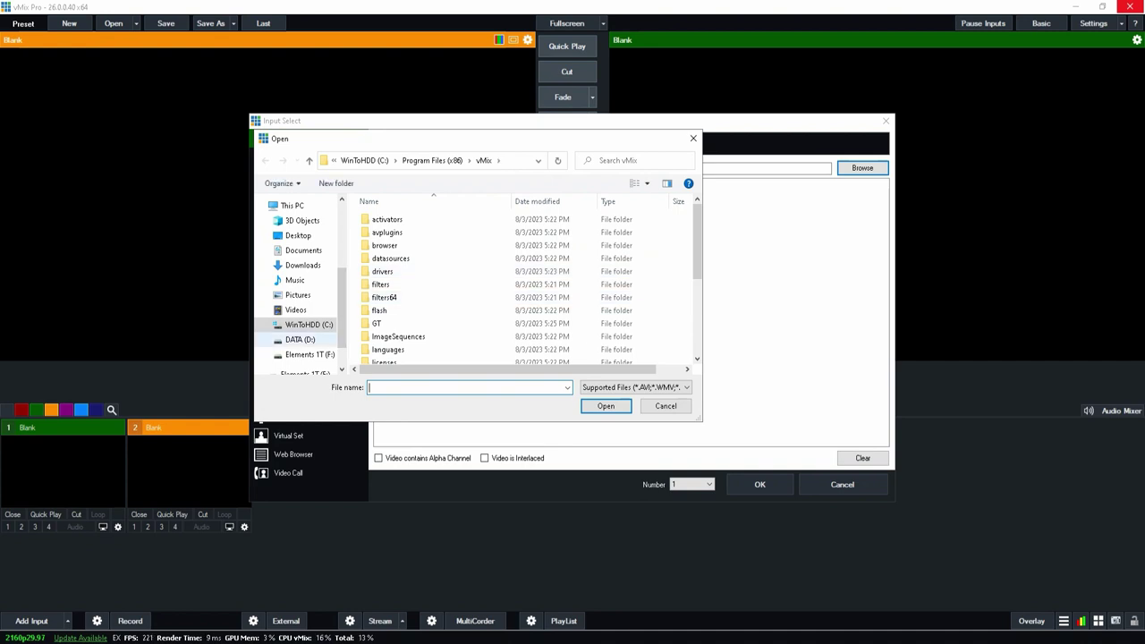
Browse on the Elements 1T (F:) drive to Elementpik.com > Data upload web > Video & Audio.
{"action": "left_click", "coordinate": [309, 355]}
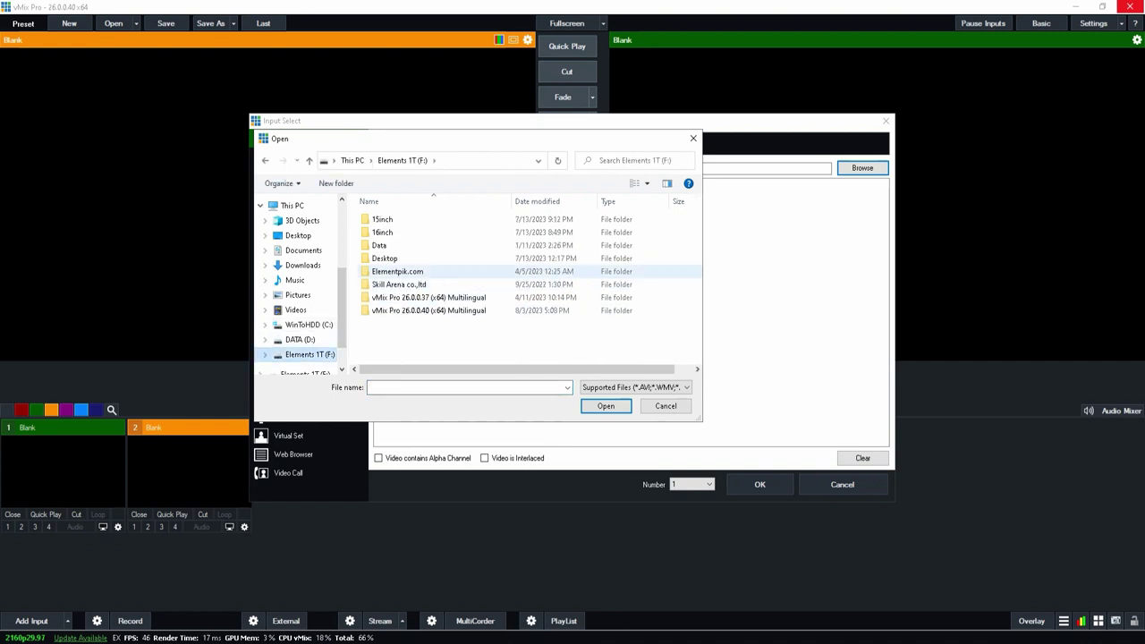
{"action": "left_click", "coordinate": [397, 271]}
{"action": "double_click", "coordinate": [397, 271]}
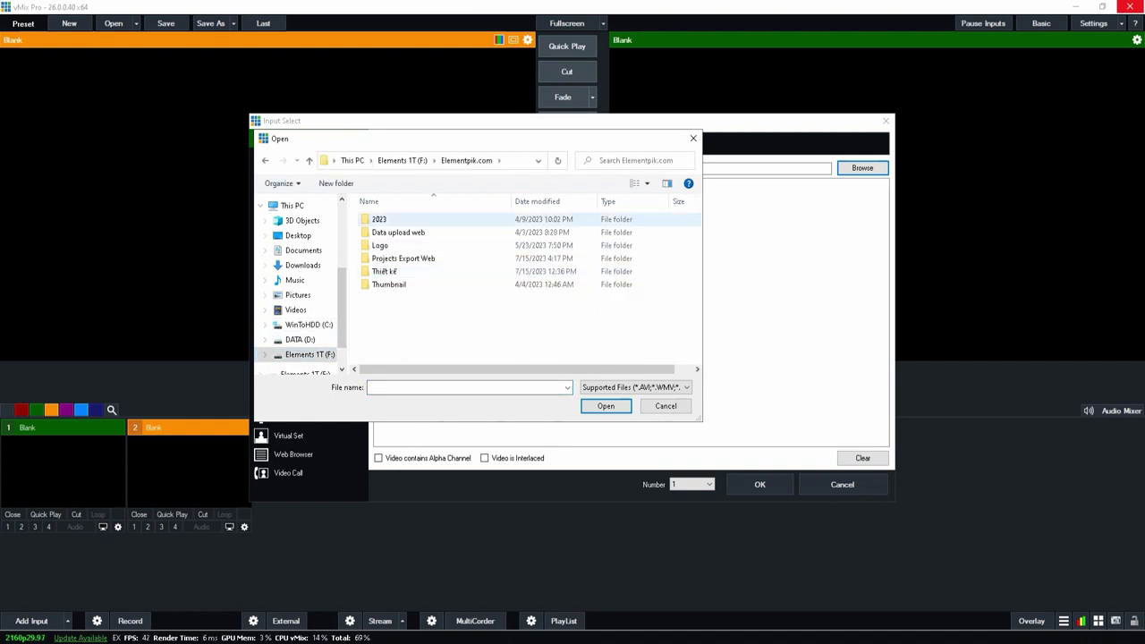
{"action": "left_click", "coordinate": [398, 232]}
{"action": "double_click", "coordinate": [398, 232]}
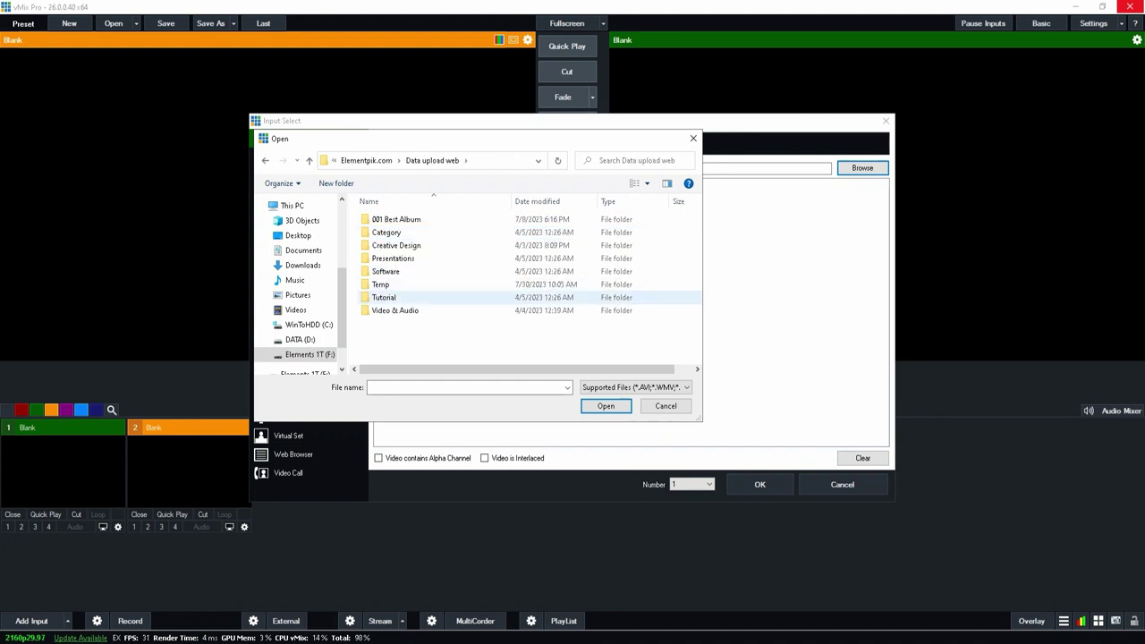
{"action": "left_click", "coordinate": [394, 310]}
{"action": "double_click", "coordinate": [395, 310]}
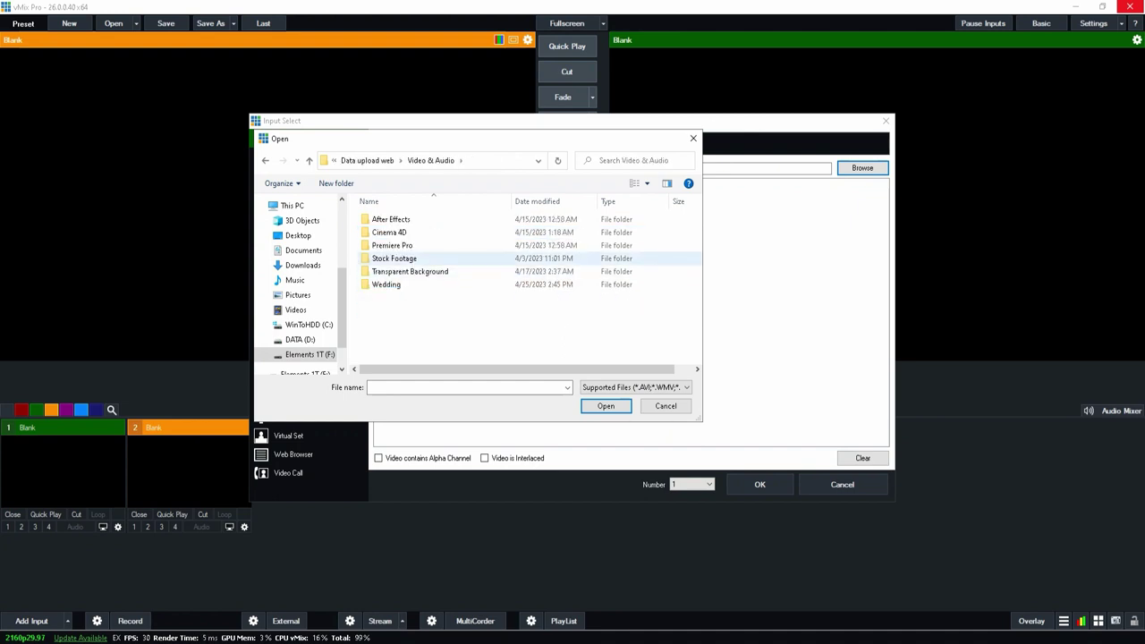
Open Abstract Round Rose Gold Color Shorts.mp4 as the video input from the Abstract Round Rose Gold folder in Stock Footage.
{"action": "double_click", "coordinate": [395, 258]}
{"action": "double_click", "coordinate": [393, 258]}
{"action": "left_click", "coordinate": [398, 271]}
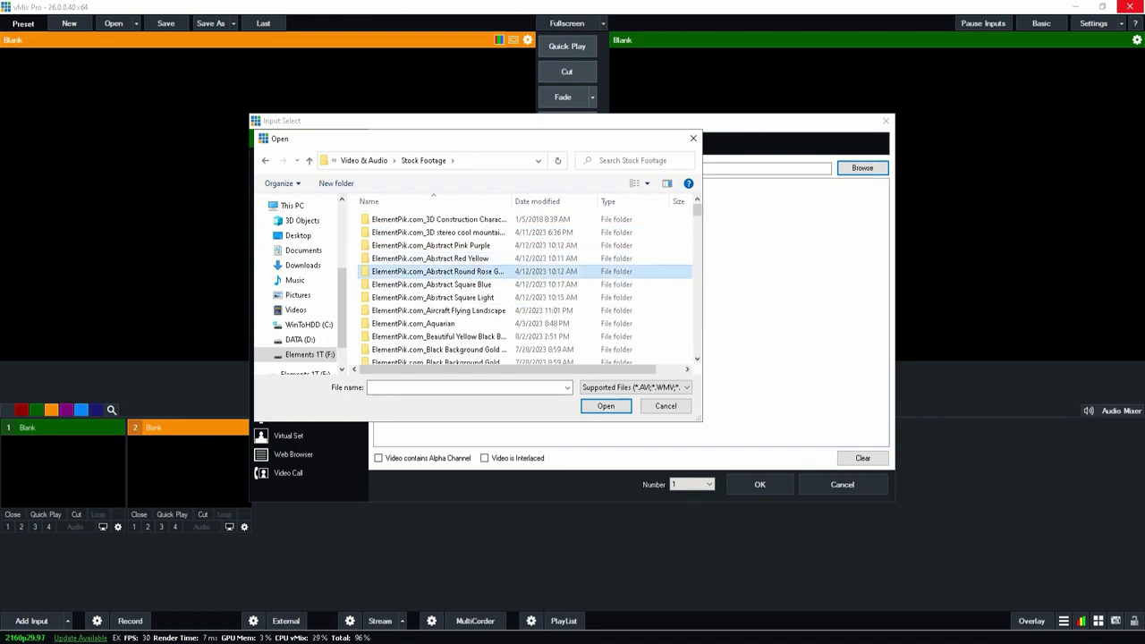
{"action": "double_click", "coordinate": [398, 271]}
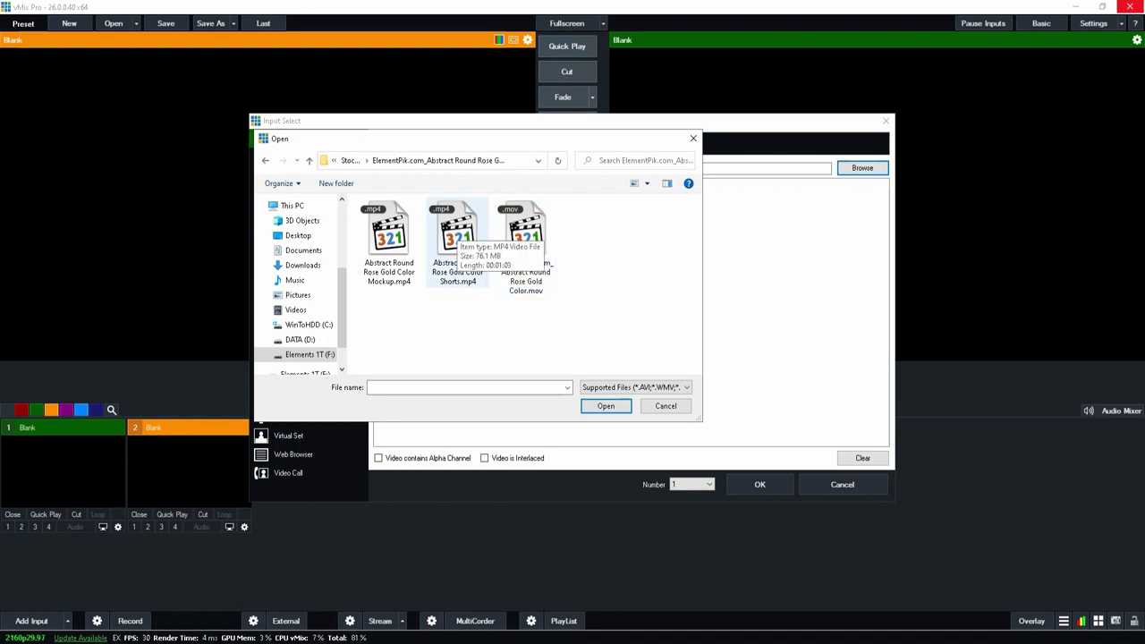
{"action": "left_click", "coordinate": [457, 230]}
{"action": "left_click", "coordinate": [606, 406]}
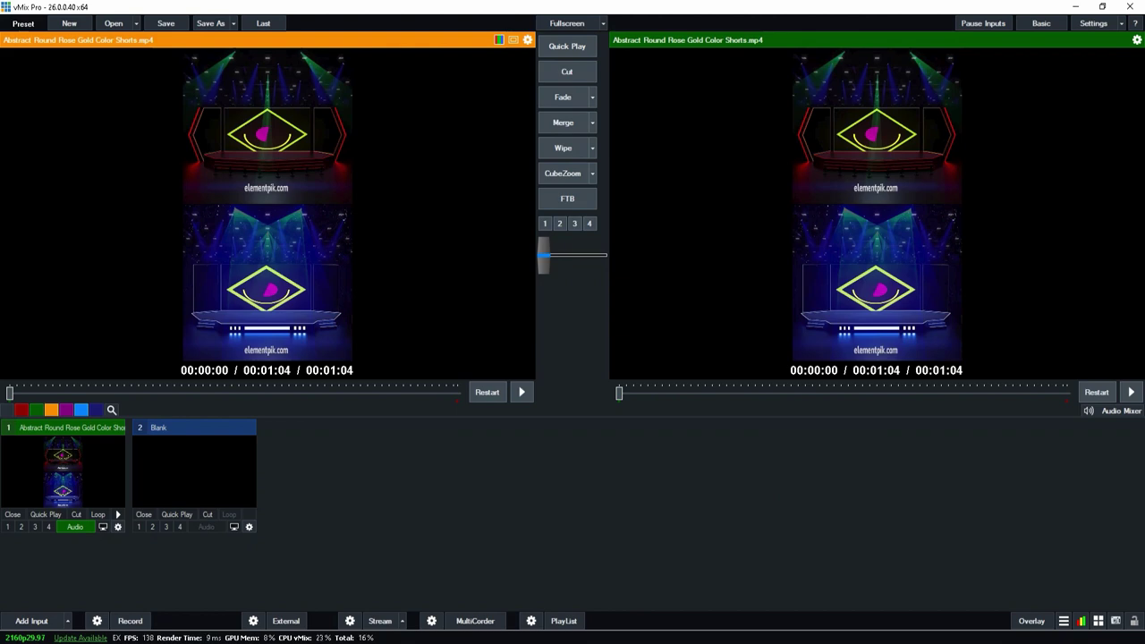
Set the aspect ratio of input 1 to Widescreen, view its colour and position pages, and close the input settings.
{"action": "left_click", "coordinate": [118, 526]}
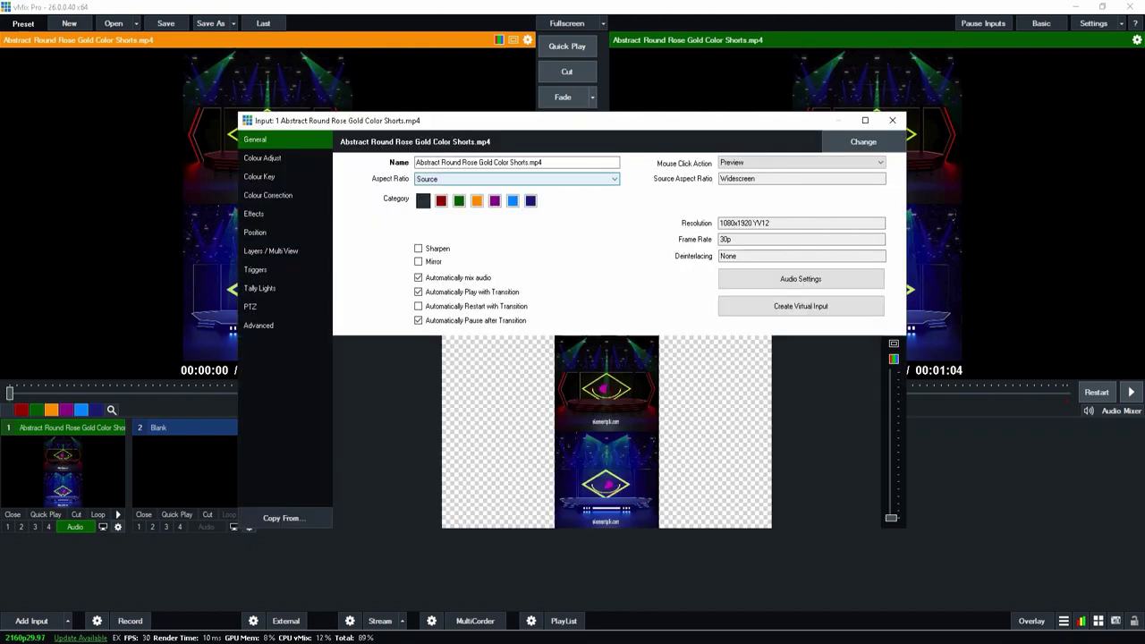
{"action": "left_click", "coordinate": [458, 180]}
{"action": "left_click", "coordinate": [459, 199]}
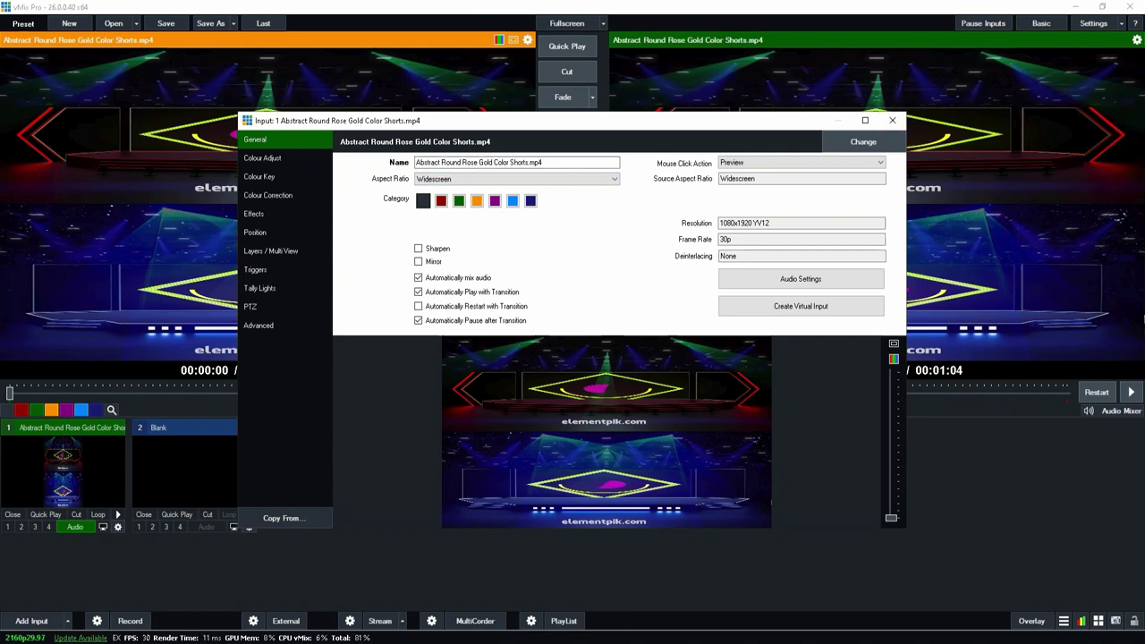
{"action": "left_click", "coordinate": [263, 158]}
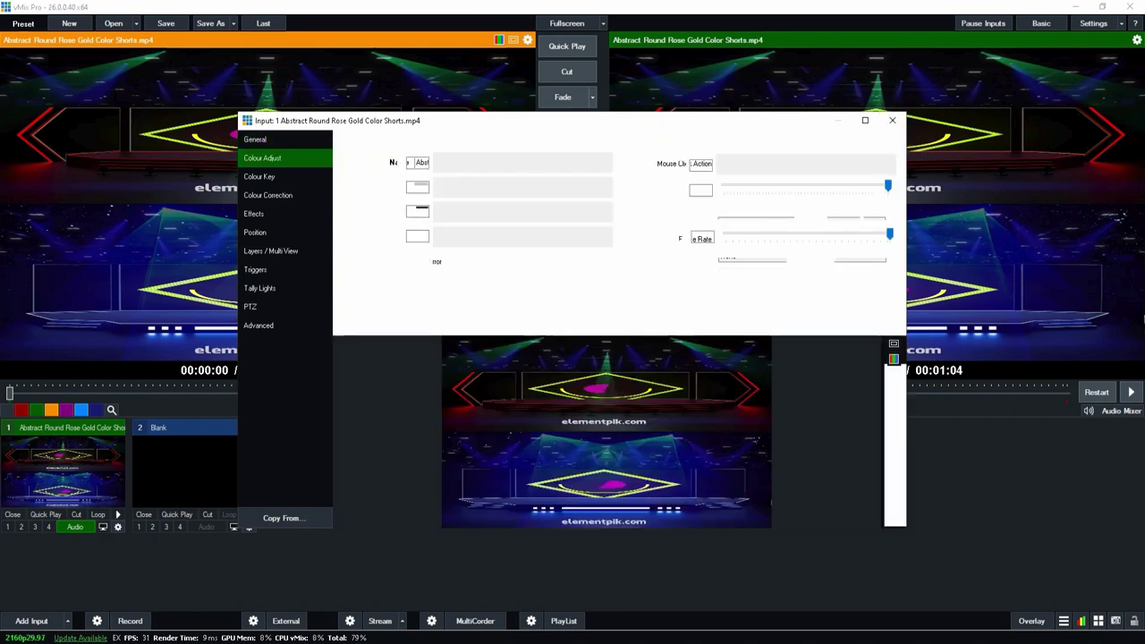
{"action": "left_click", "coordinate": [270, 251]}
{"action": "left_click", "coordinate": [256, 232]}
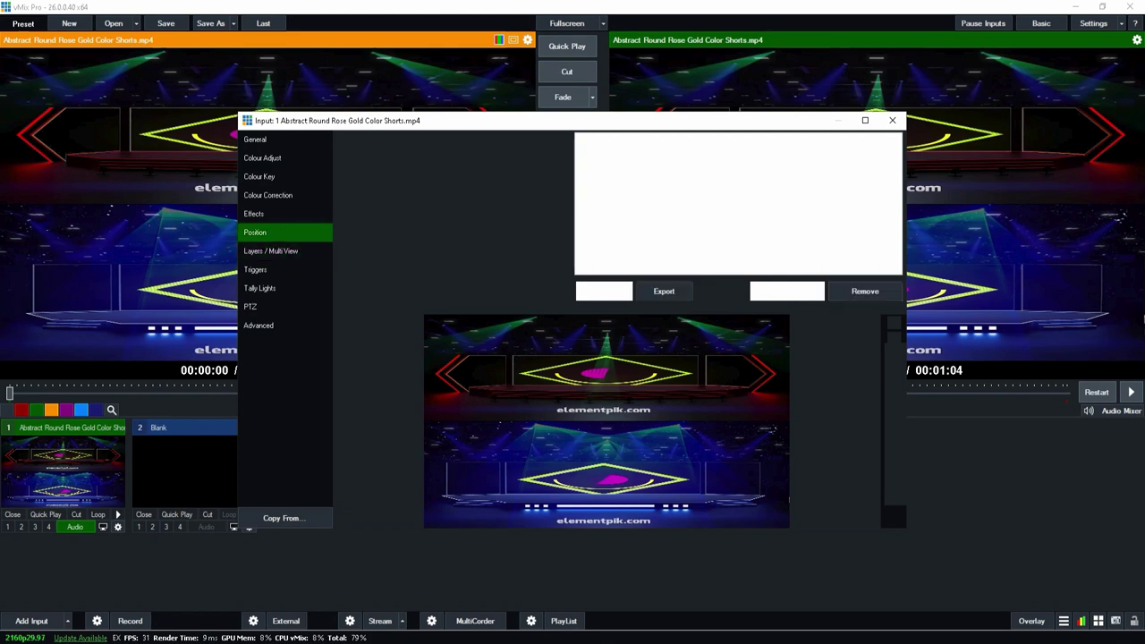
{"action": "left_click", "coordinate": [892, 121]}
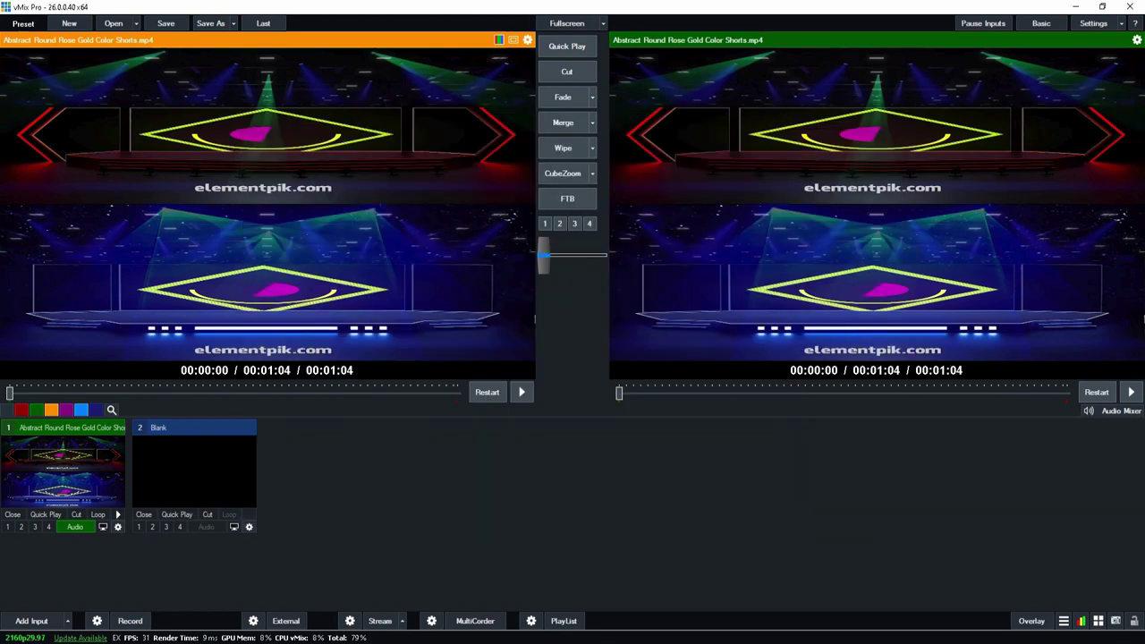
Set input 1's Zoom X to 1.775, Zoom Y to 3.209 and Pan Y to 1.049, close its settings and play the video.
{"action": "left_click", "coordinate": [117, 526]}
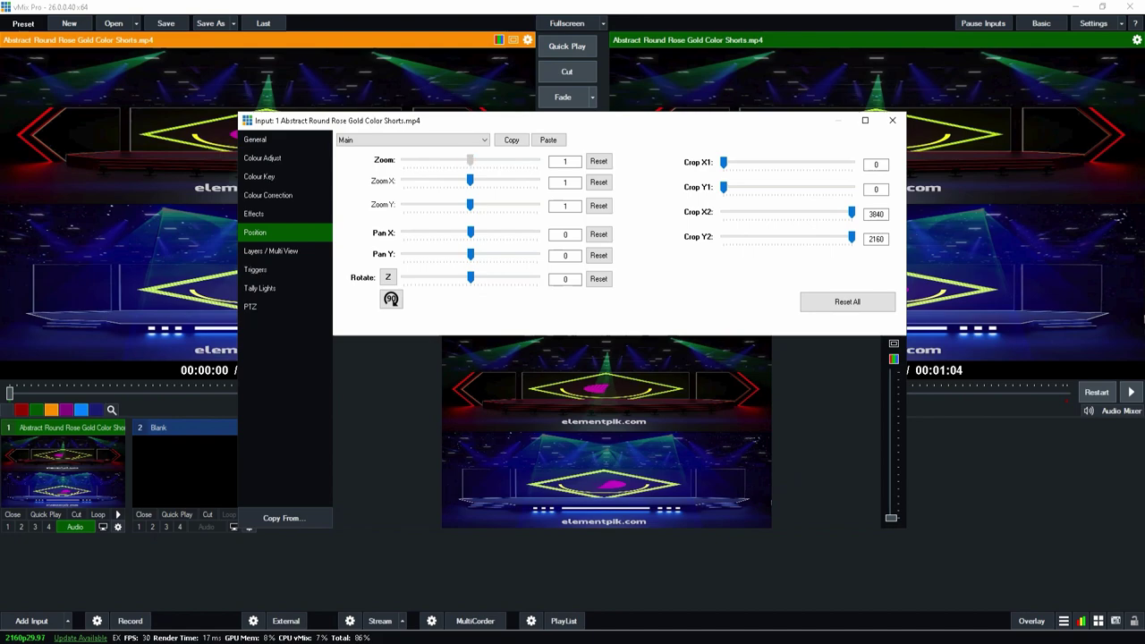
{"action": "left_click_drag", "start_coordinate": [469, 159], "coordinate": [507, 205]}
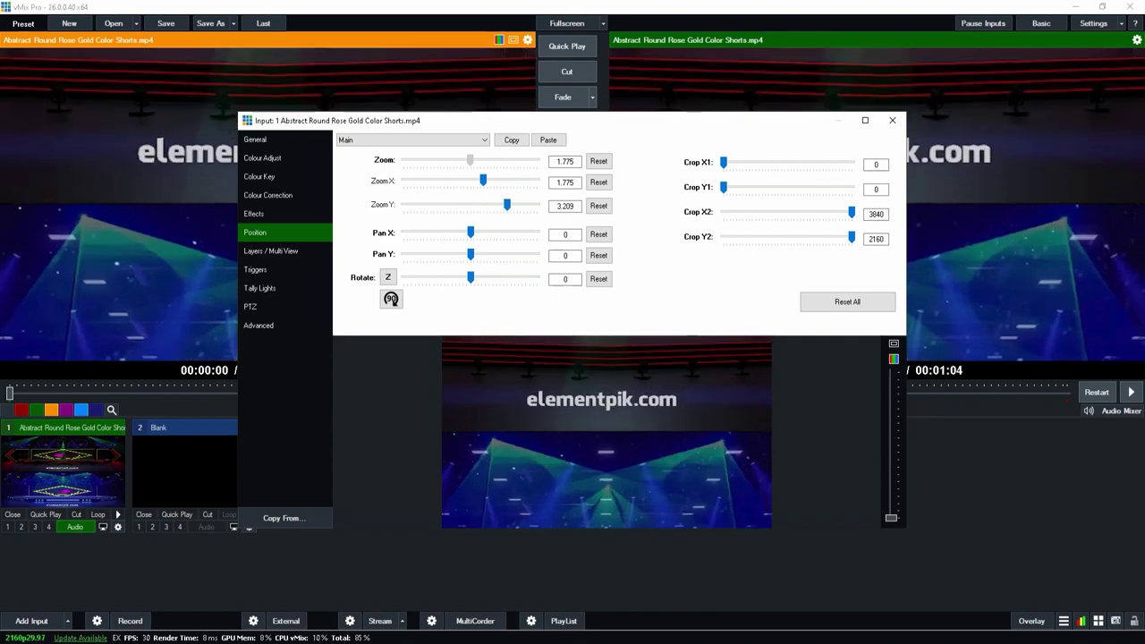
{"action": "left_click_drag", "start_coordinate": [470, 254], "coordinate": [505, 254]}
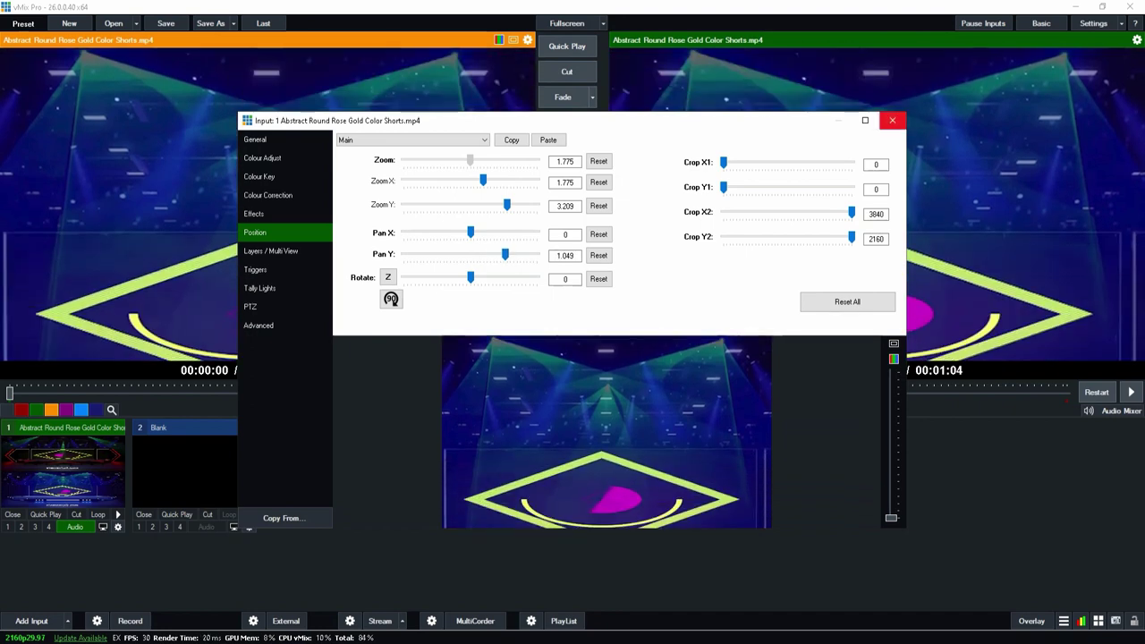
{"action": "left_click", "coordinate": [892, 120]}
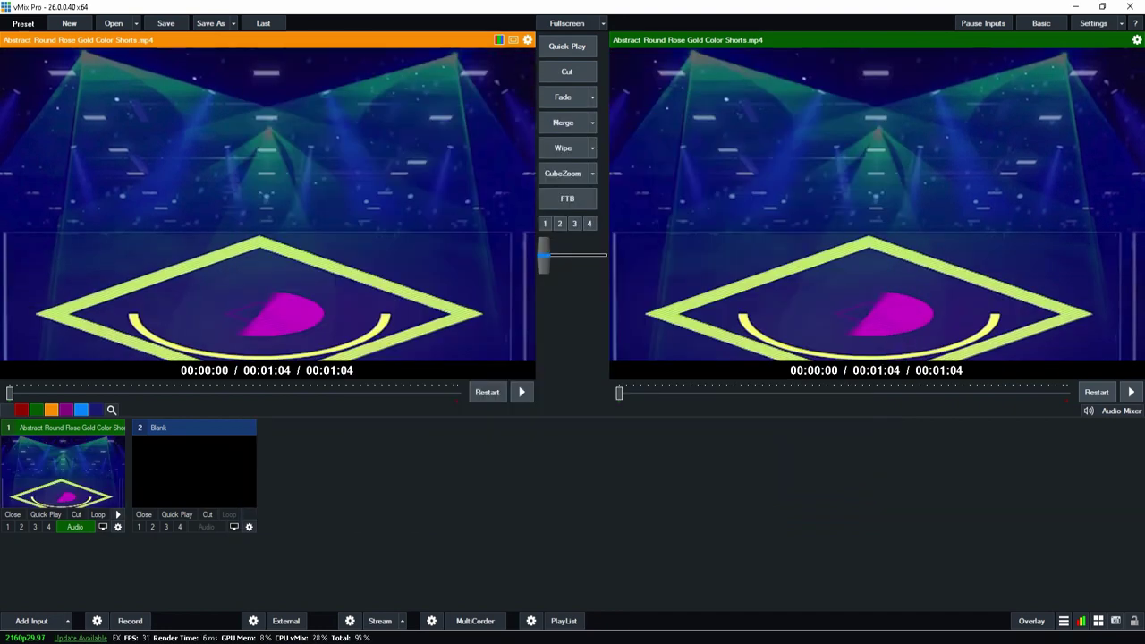
{"action": "left_click", "coordinate": [117, 515]}
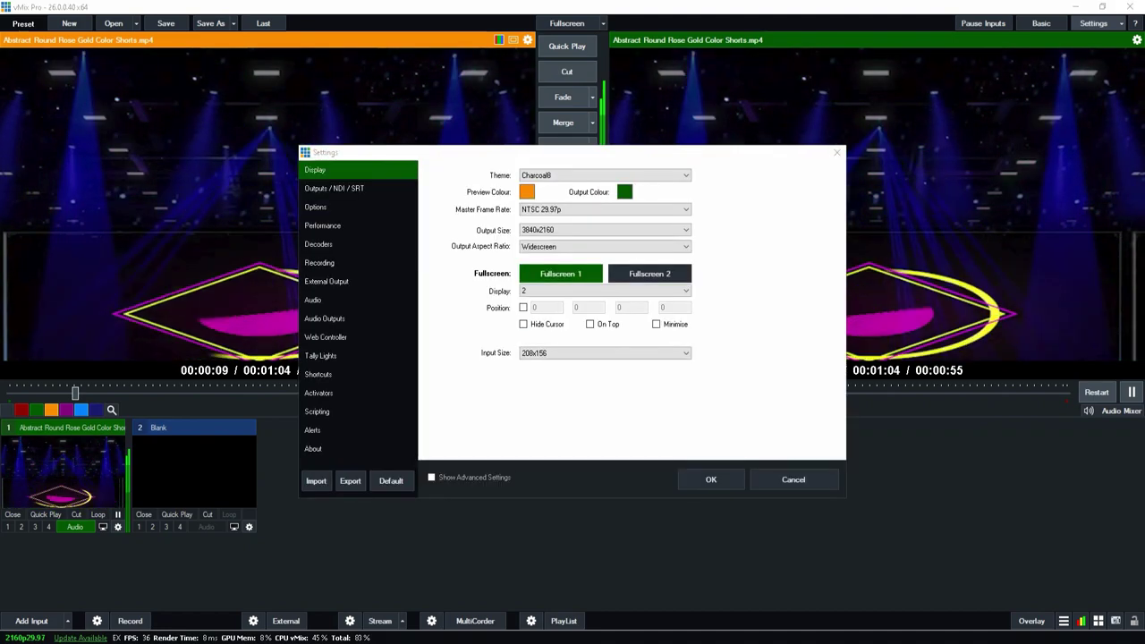
Examine the registration details on the About page of the settings, highlighting the expiry date.
{"action": "left_click", "coordinate": [358, 449]}
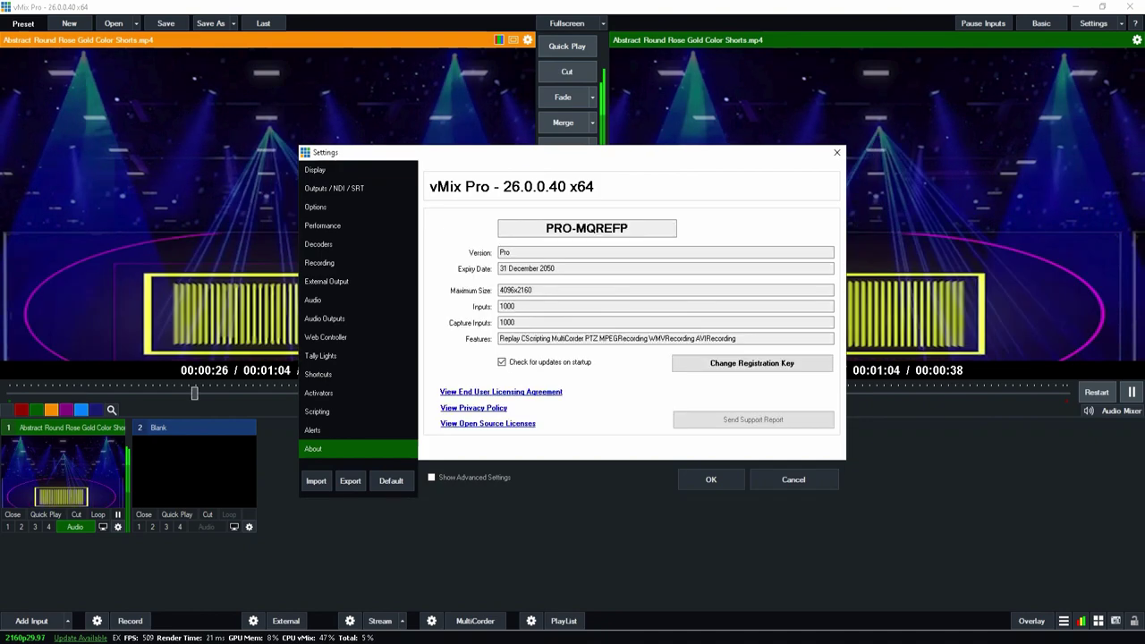
{"action": "left_click_drag", "start_coordinate": [563, 269], "coordinate": [498, 268]}
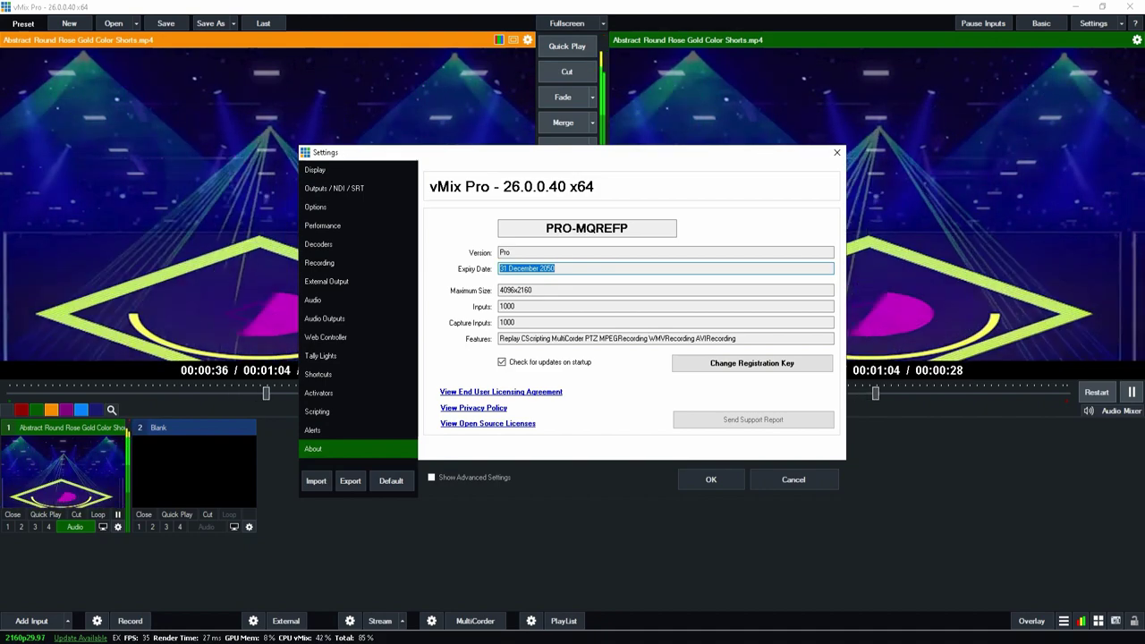
{"action": "left_click", "coordinate": [564, 268]}
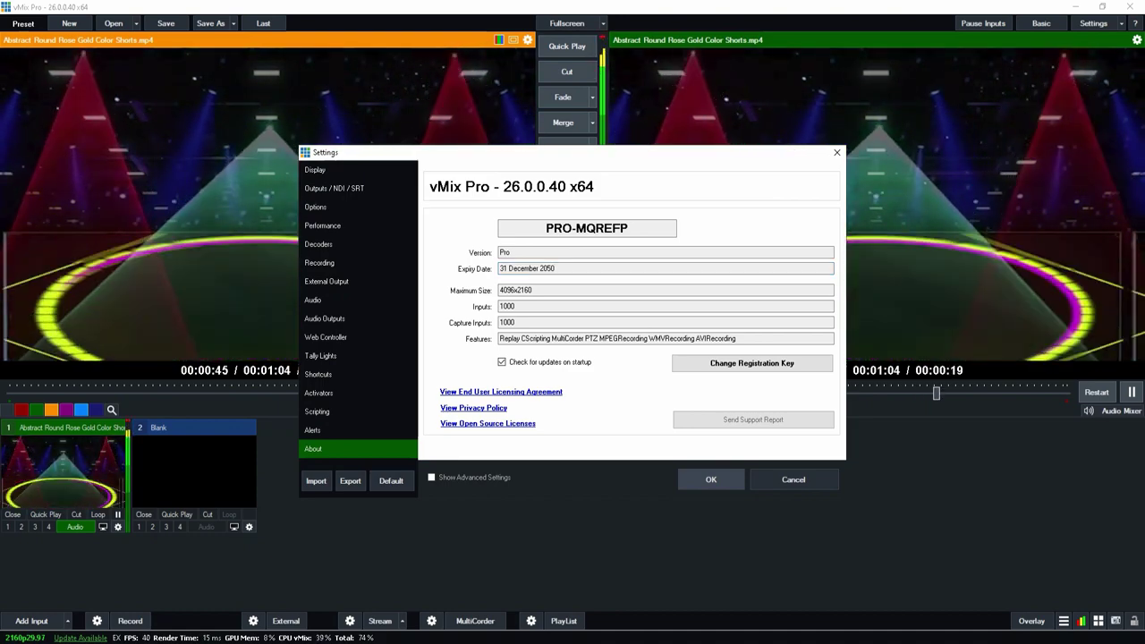
Accept the settings and restart vMix to apply the changes.
{"action": "left_click", "coordinate": [711, 479]}
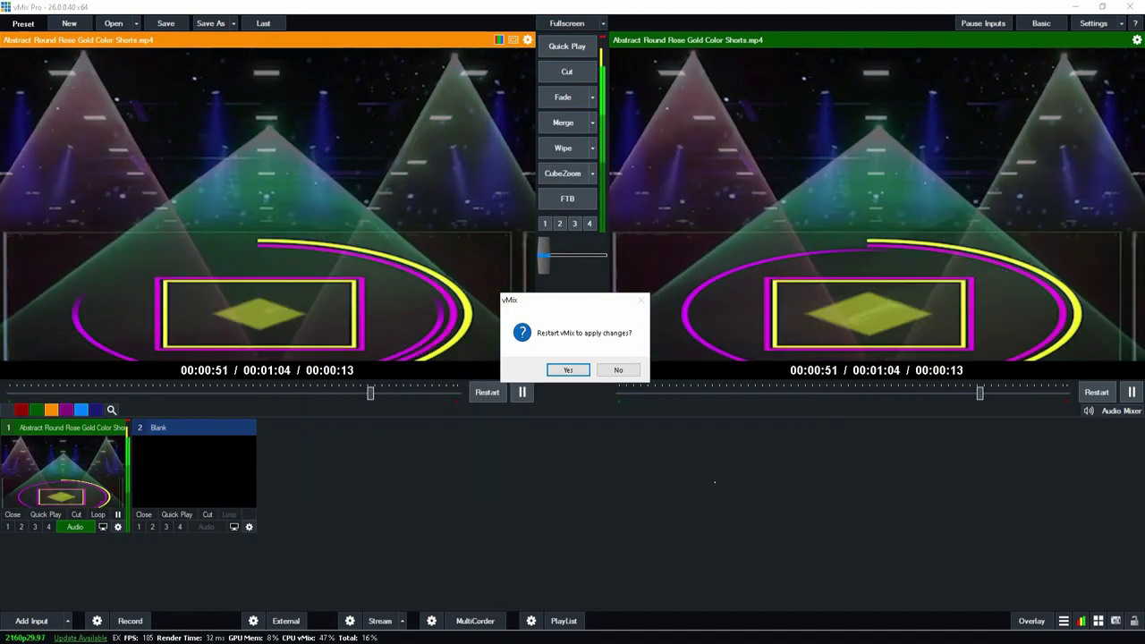
{"action": "left_click", "coordinate": [616, 370]}
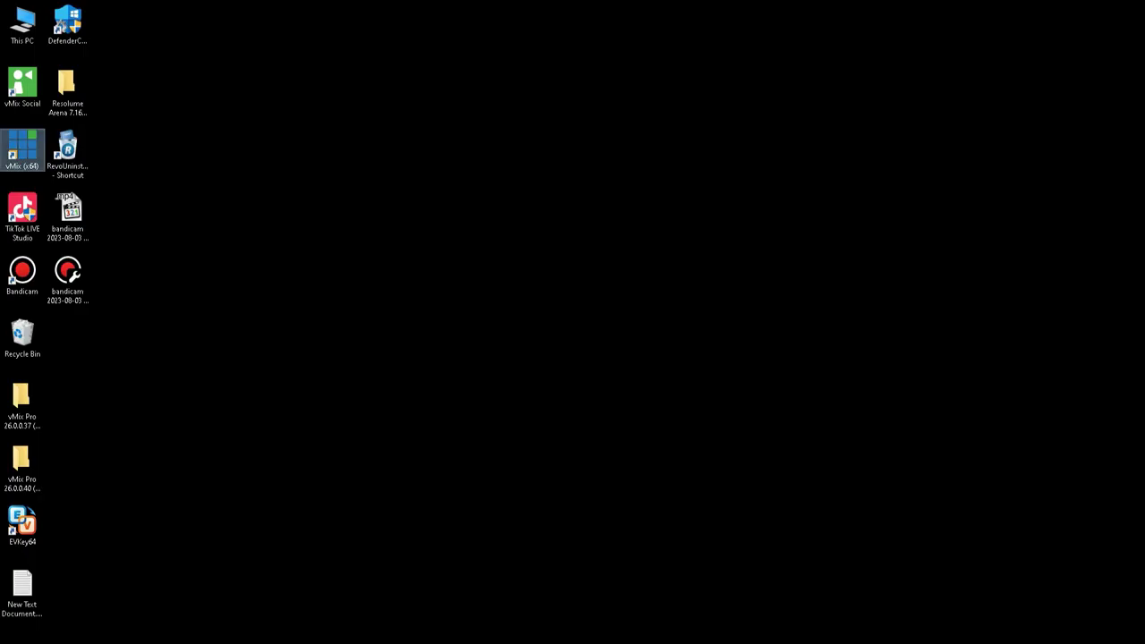
{"action": "right_click", "coordinate": [311, 266]}
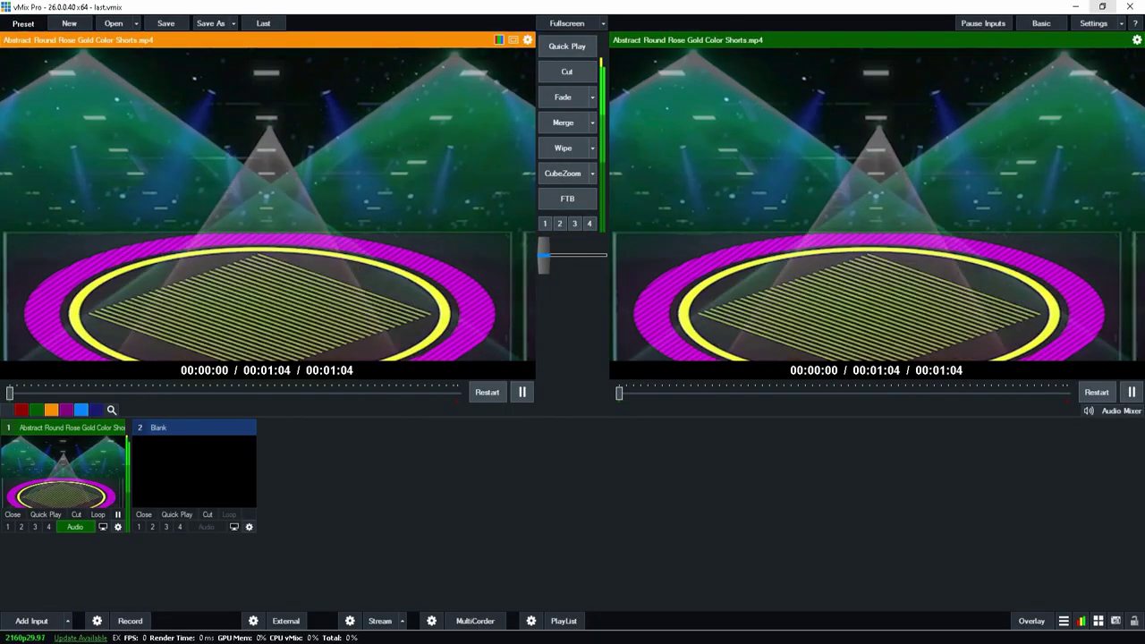
Close vMix and save the current preset as a vMix Preset file in the folder of the opened video.
{"action": "left_click", "coordinate": [1129, 6]}
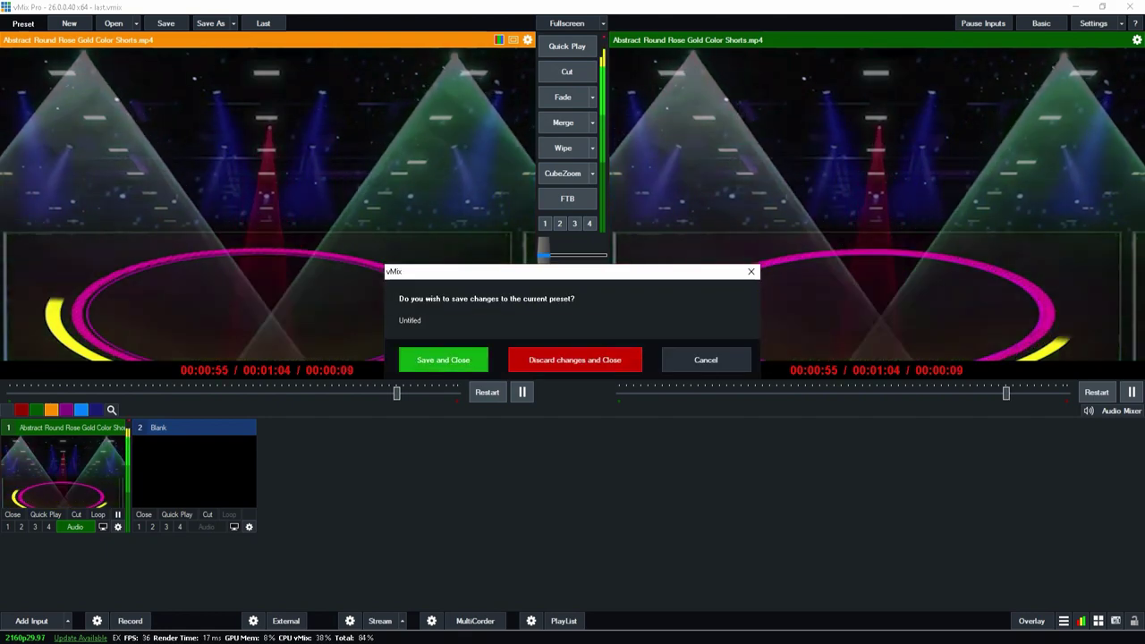
{"action": "key", "text": "Escape"}
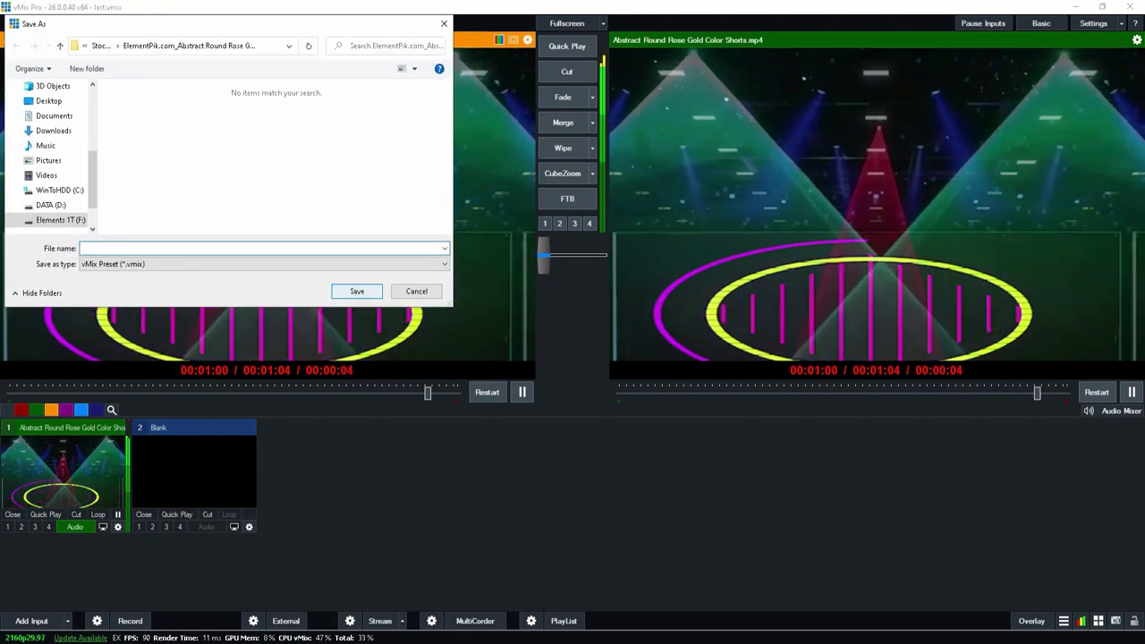
{"action": "type", "text": "tes"}
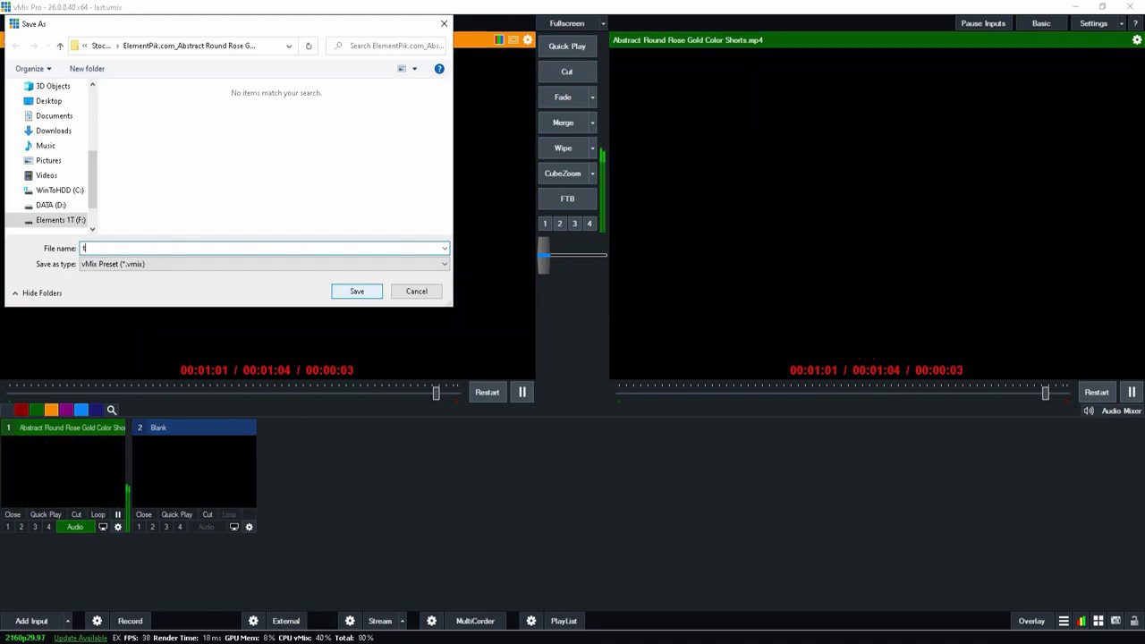
{"action": "type", "text": "tt"}
{"action": "key", "text": "Return"}
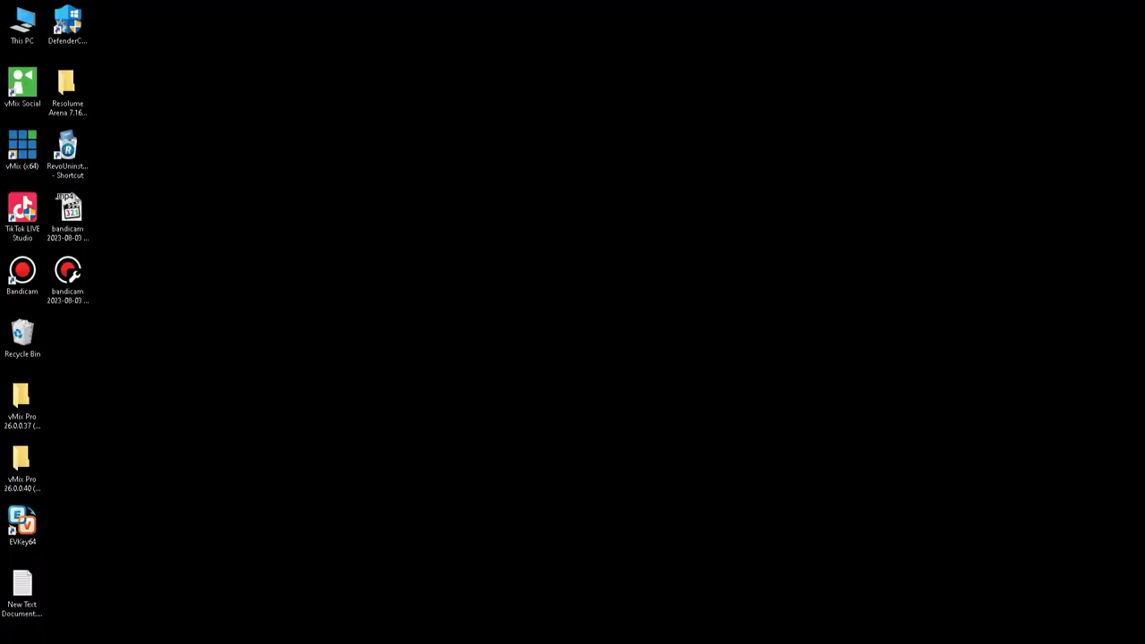
Refresh the desktop and launch vMix (x64) again.
{"action": "right_click", "coordinate": [580, 189]}
{"action": "left_click", "coordinate": [614, 262]}
{"action": "right_click", "coordinate": [507, 238]}
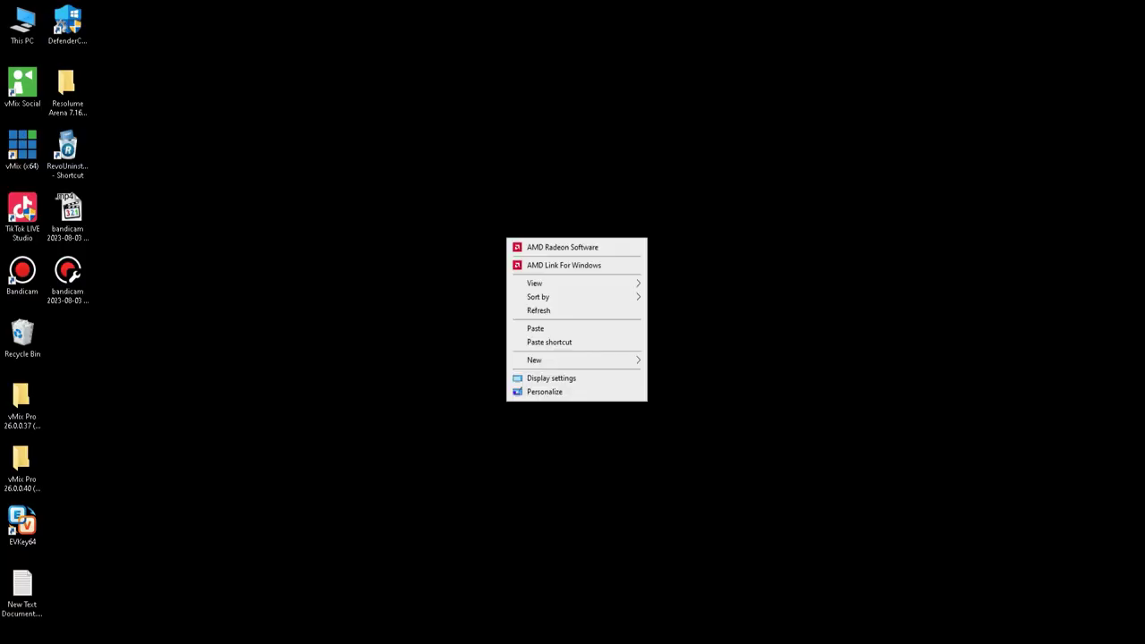
{"action": "left_click", "coordinate": [546, 310]}
{"action": "double_click", "coordinate": [23, 149]}
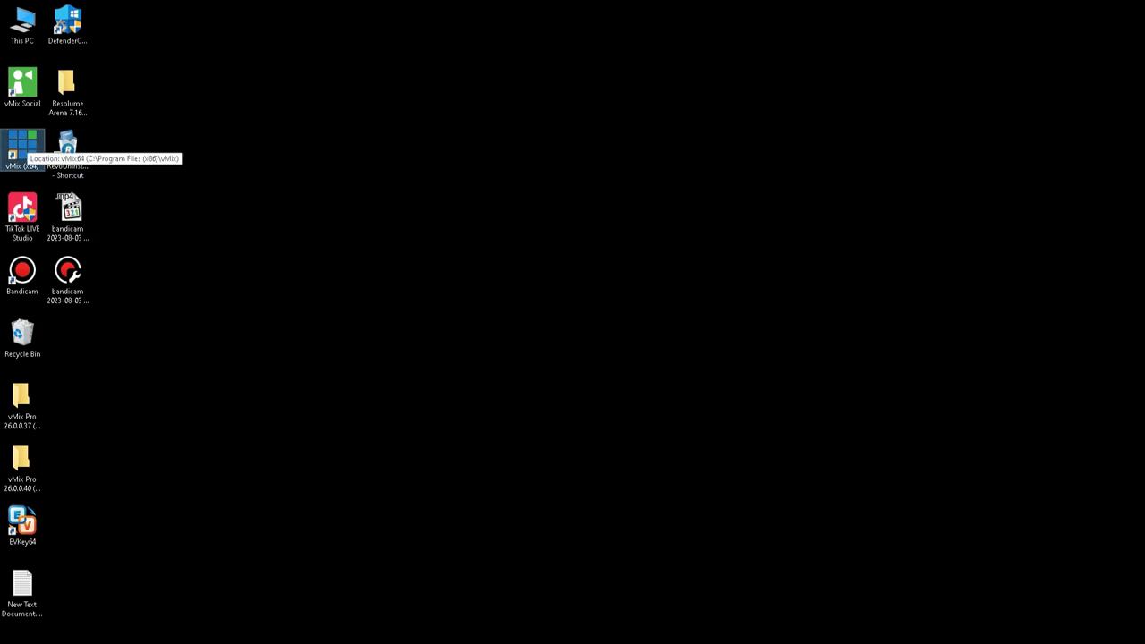
{"action": "key", "text": "Return"}
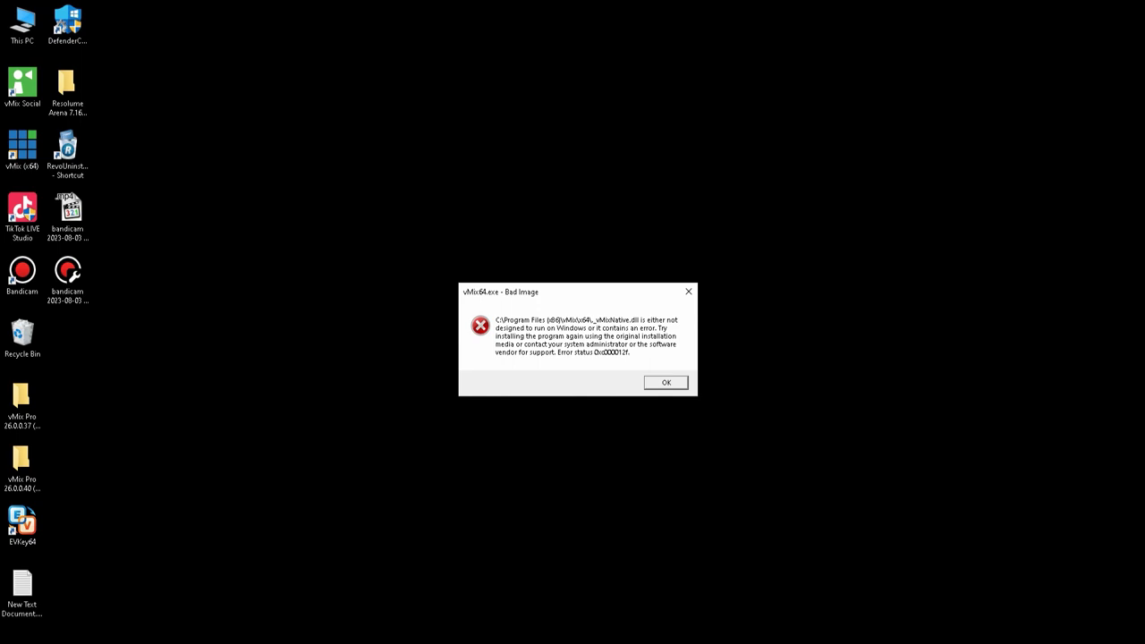
Open the x64 folder inside C:\Program Files (x86)\vMix in File Explorer.
{"action": "double_click", "coordinate": [22, 23]}
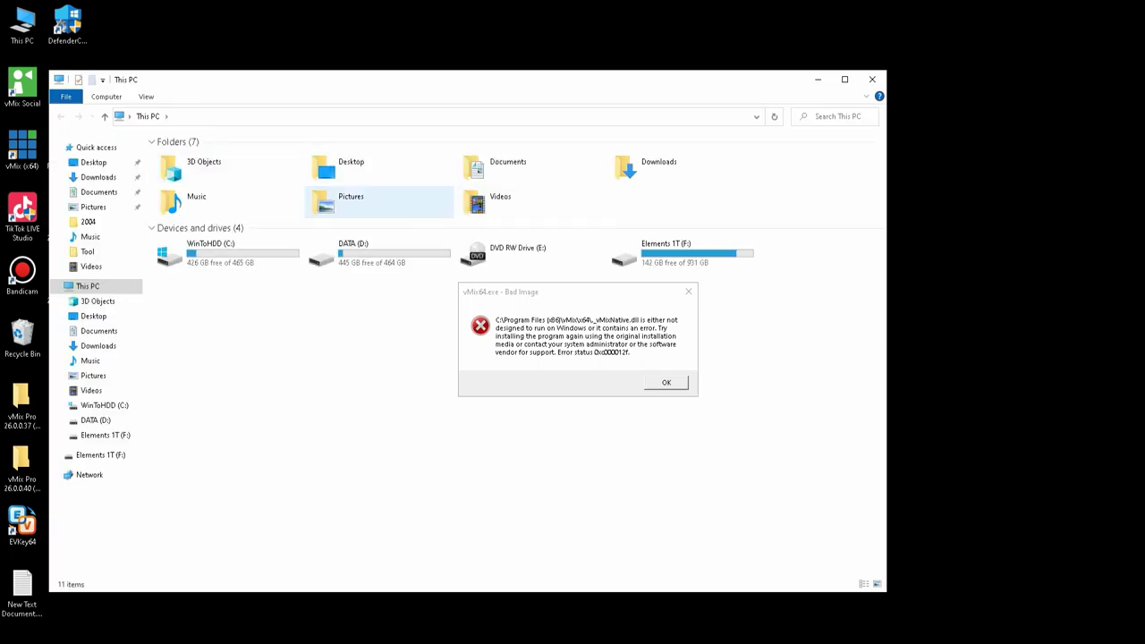
{"action": "double_click", "coordinate": [219, 253]}
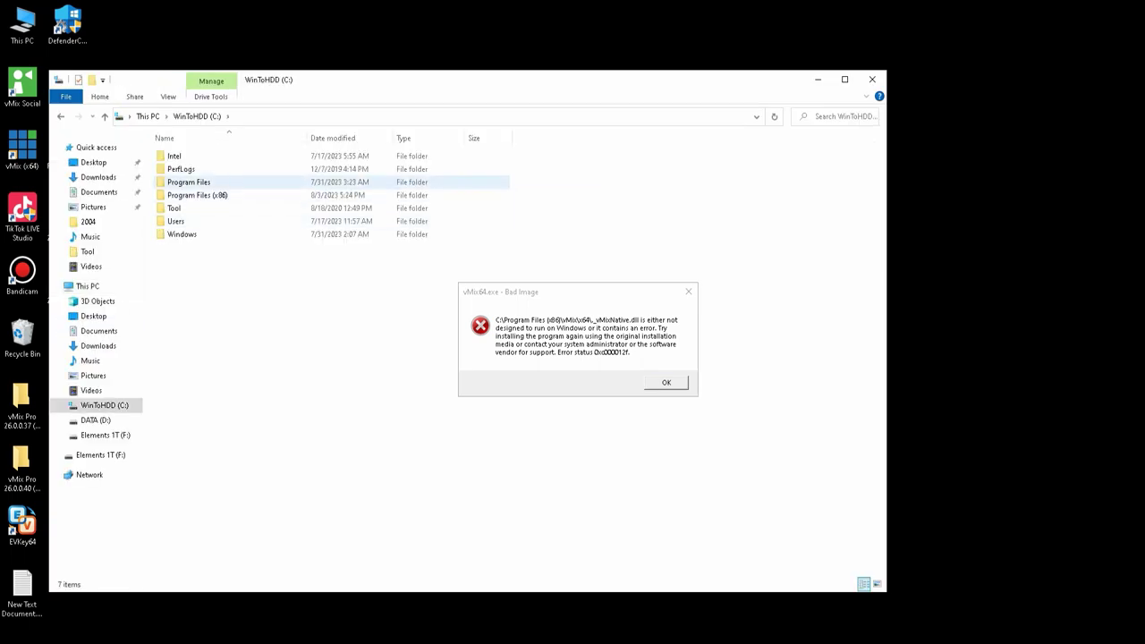
{"action": "double_click", "coordinate": [197, 195]}
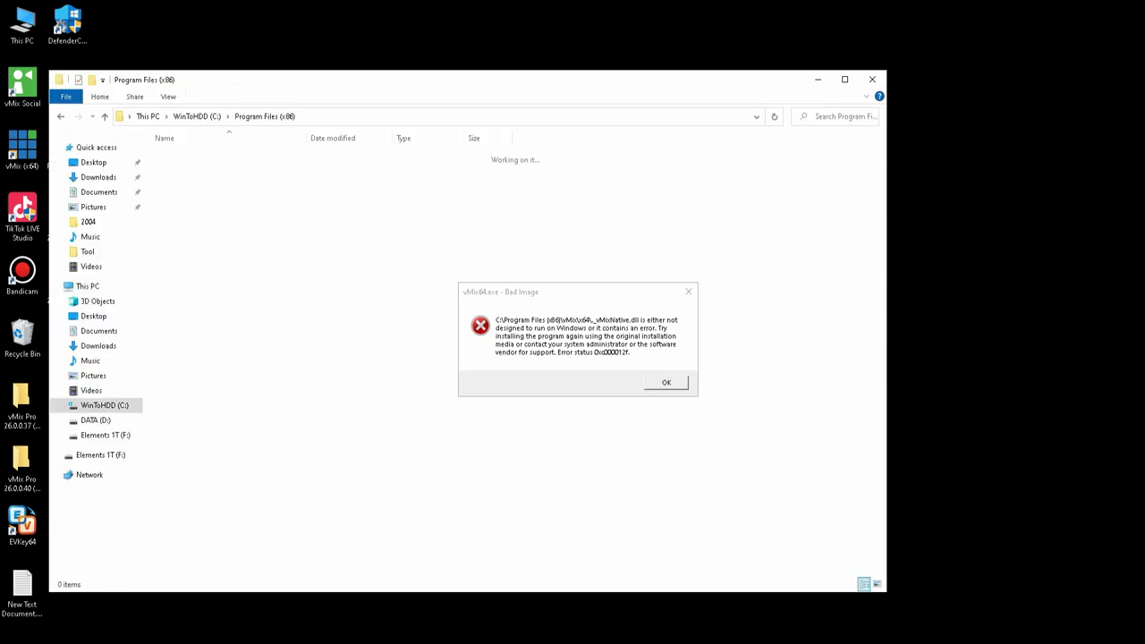
{"action": "double_click", "coordinate": [175, 338]}
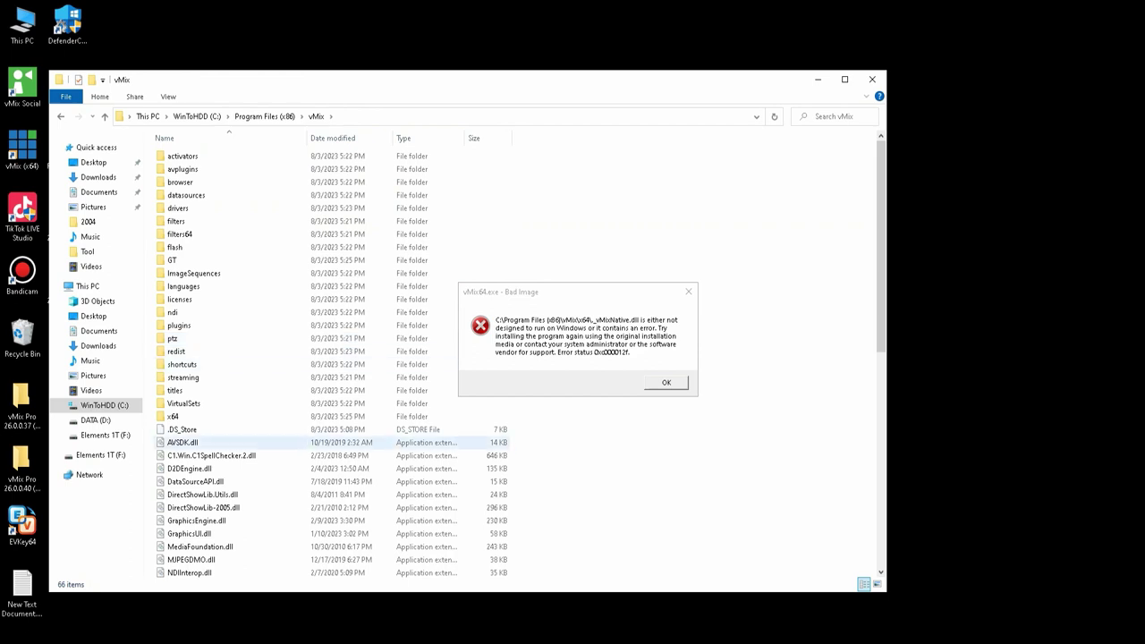
{"action": "double_click", "coordinate": [172, 416]}
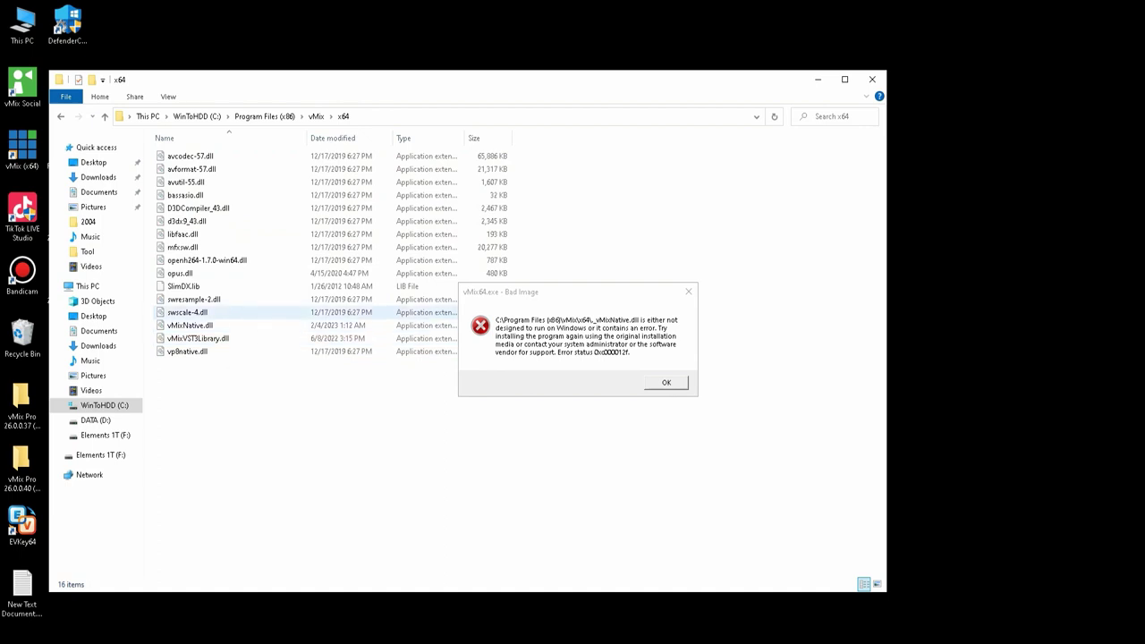
Move the Bad Image error clear of the file list and set Folder Options to show hidden files, folders, and drives.
{"action": "left_click", "coordinate": [256, 324]}
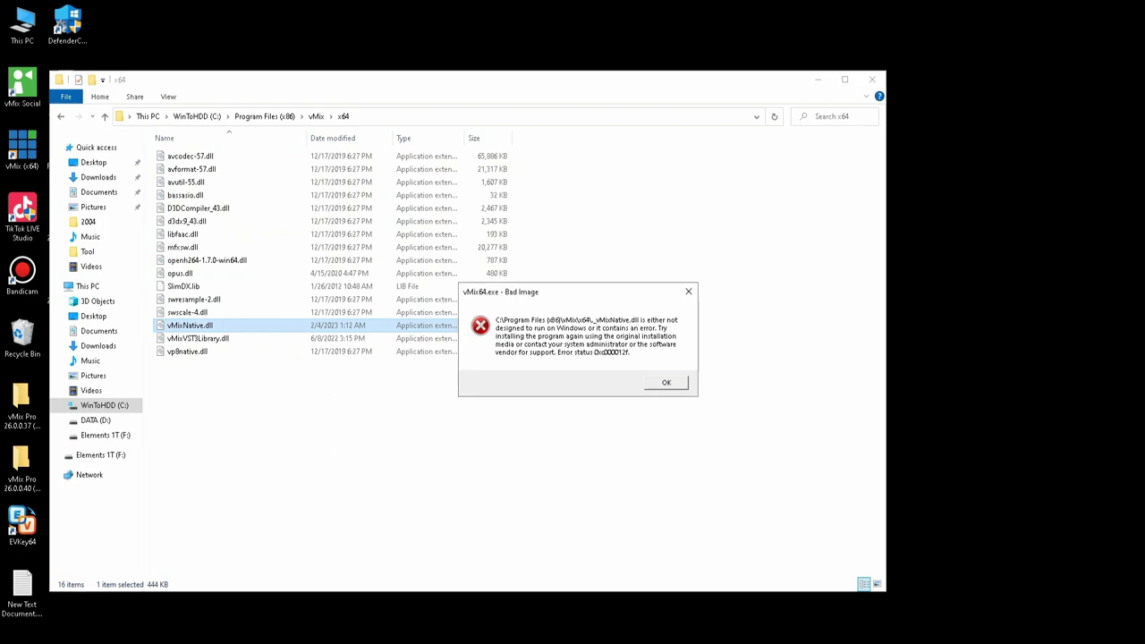
{"action": "left_click_drag", "start_coordinate": [588, 293], "coordinate": [1015, 226]}
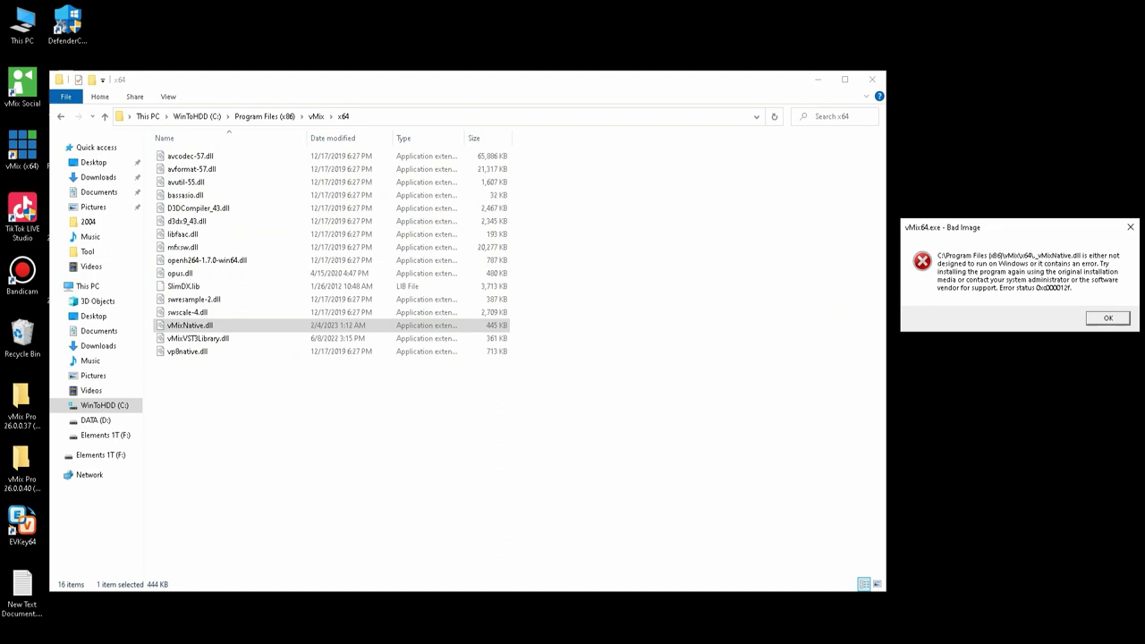
{"action": "left_click", "coordinate": [211, 80]}
{"action": "left_click", "coordinate": [168, 96]}
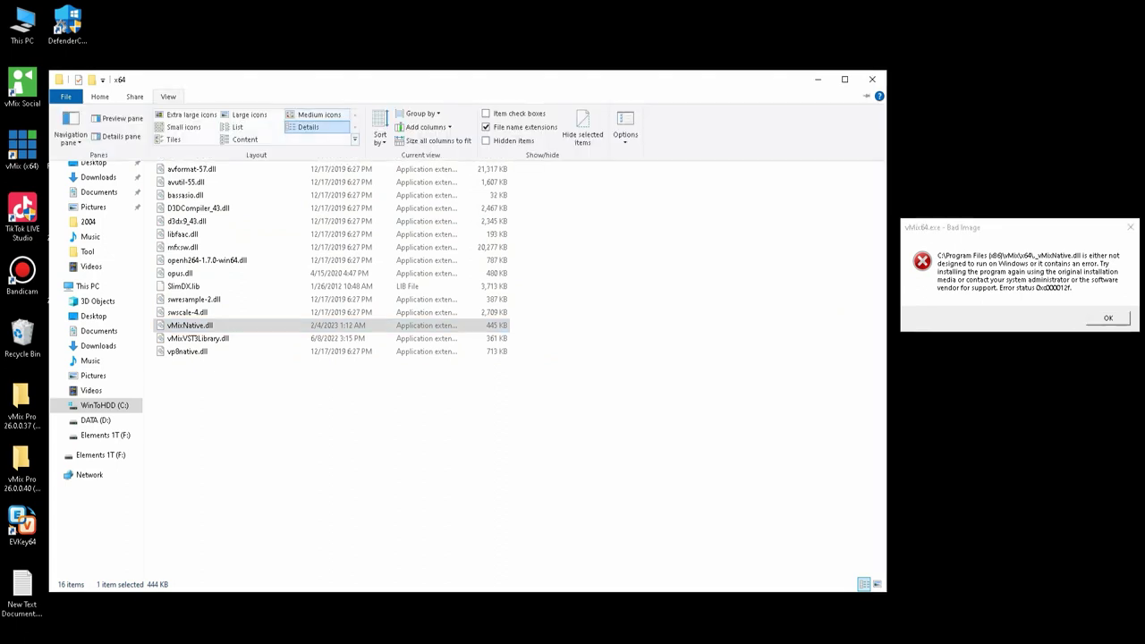
{"action": "left_click", "coordinate": [625, 125]}
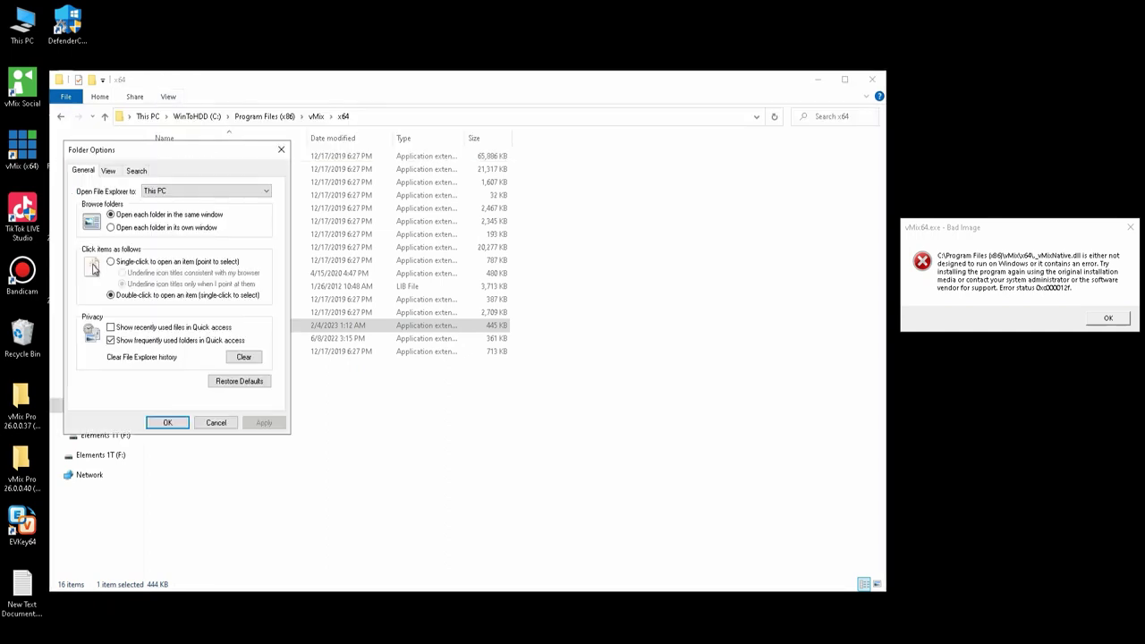
{"action": "left_click", "coordinate": [107, 170]}
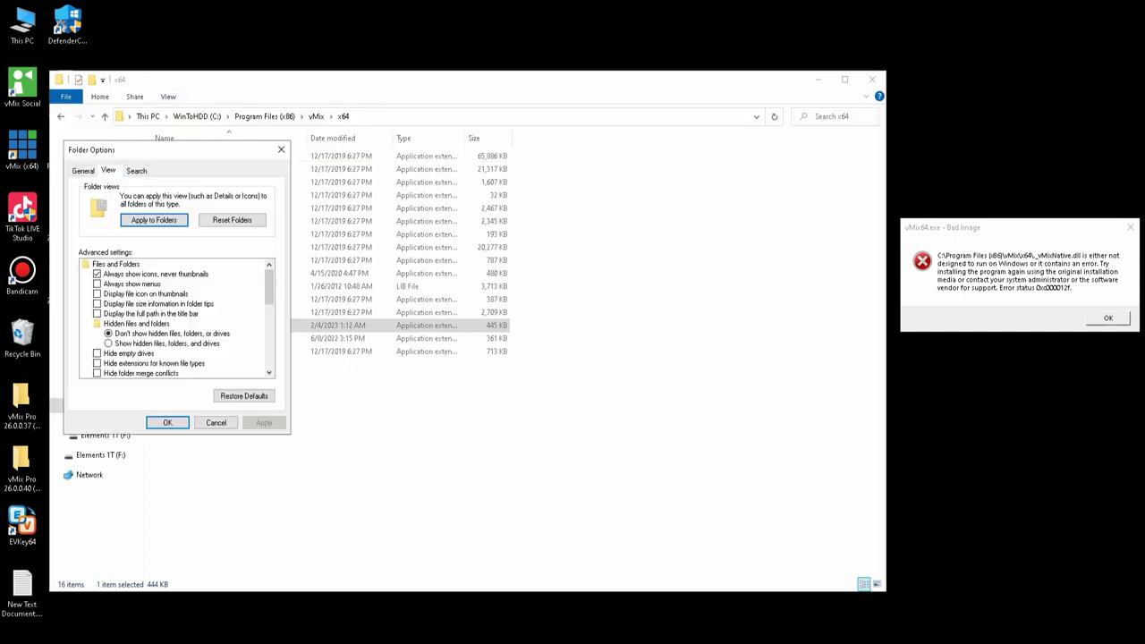
{"action": "left_click", "coordinate": [108, 342]}
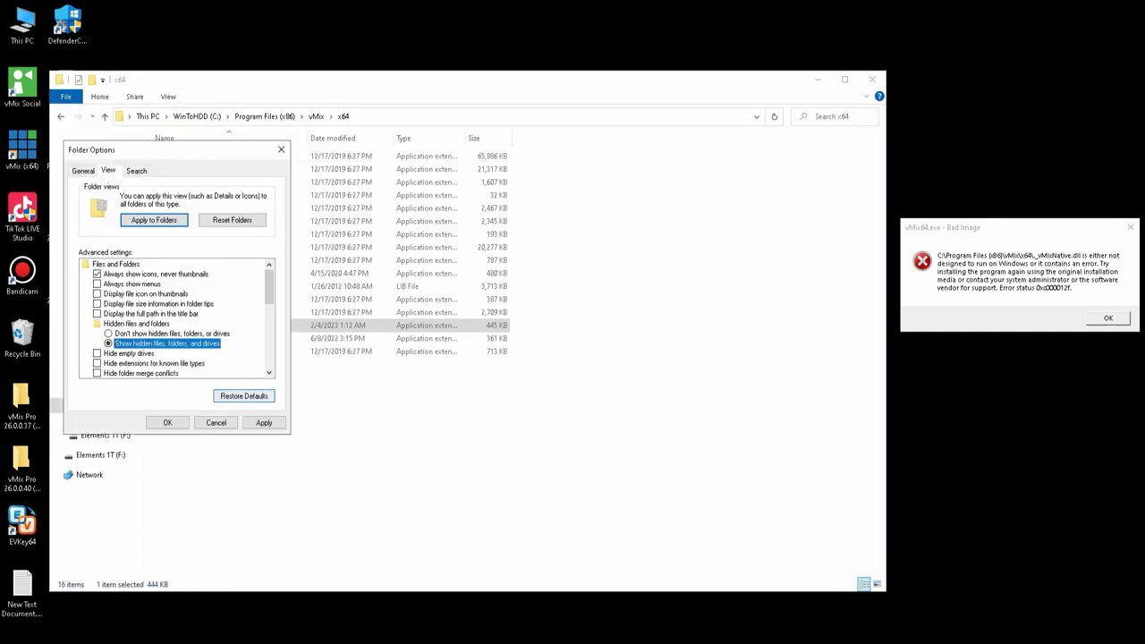
{"action": "left_click", "coordinate": [264, 422]}
{"action": "left_click", "coordinate": [167, 422]}
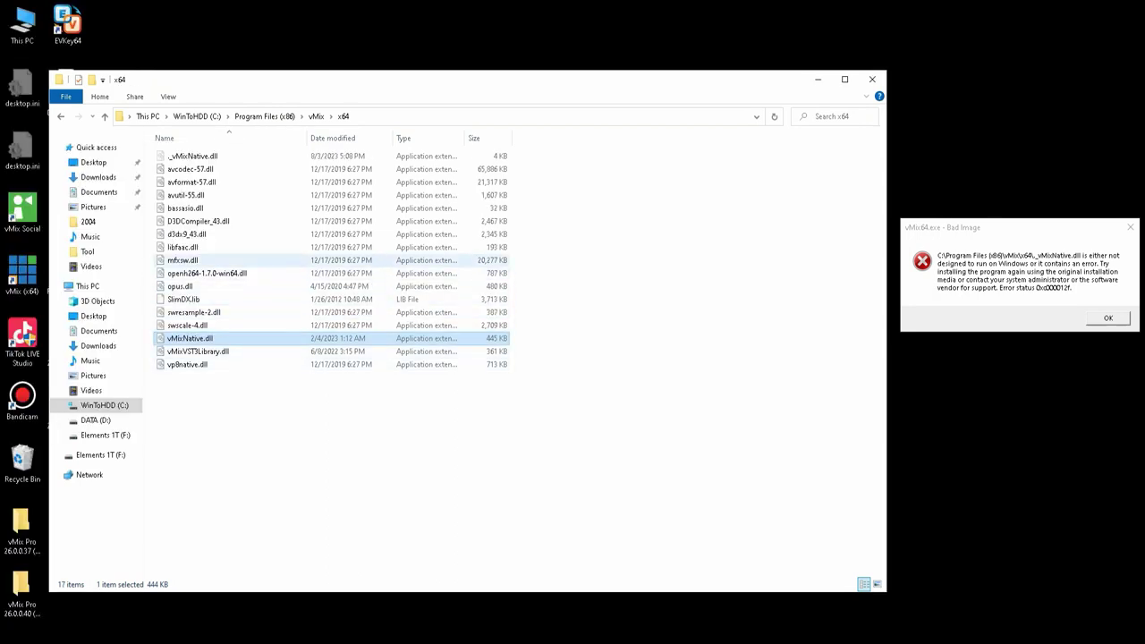
Delete the hidden ._vMixNative.dll file from the x64 folder, then close the folder and dismiss the Bad Image error.
{"action": "right_click", "coordinate": [192, 156]}
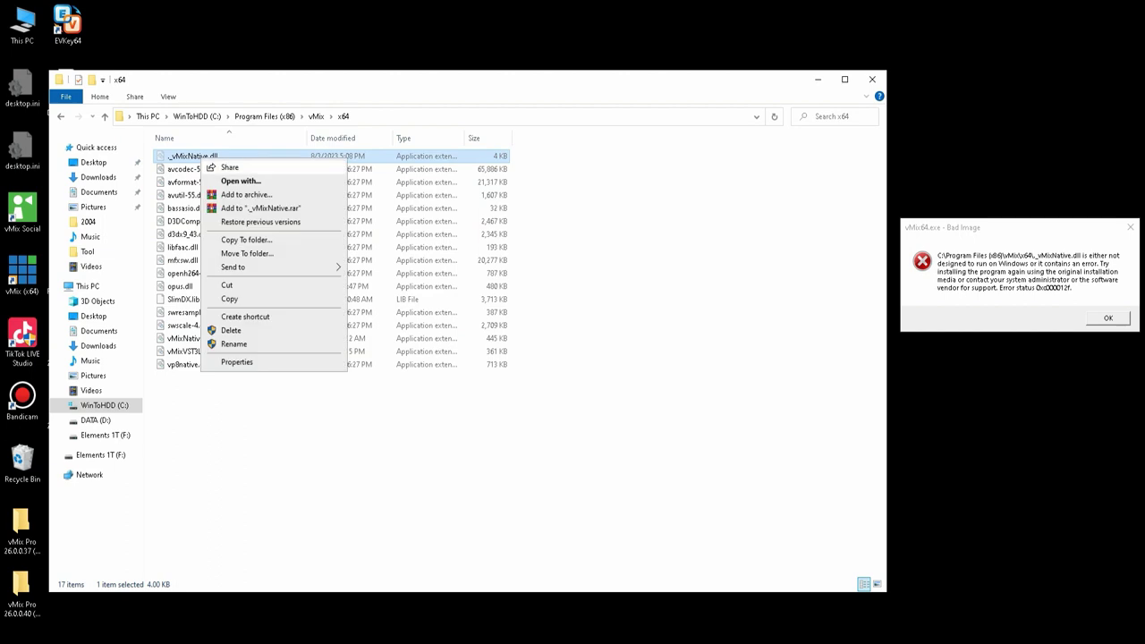
{"action": "mouse_move", "coordinate": [277, 266]}
{"action": "left_click", "coordinate": [231, 330]}
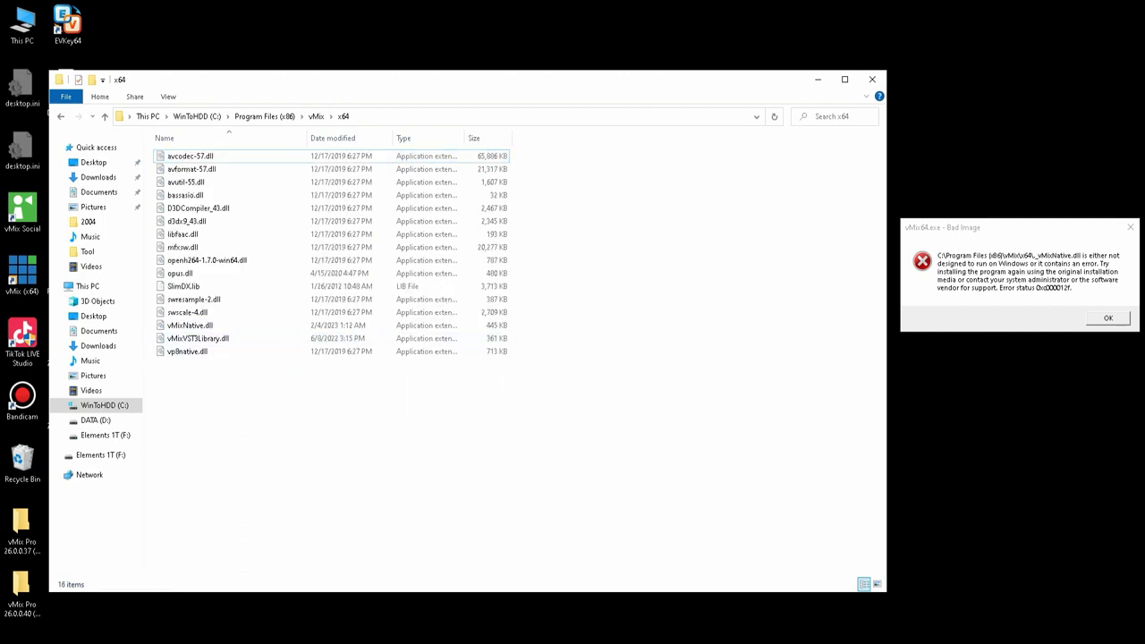
{"action": "left_click", "coordinate": [872, 78]}
{"action": "left_click", "coordinate": [1107, 317]}
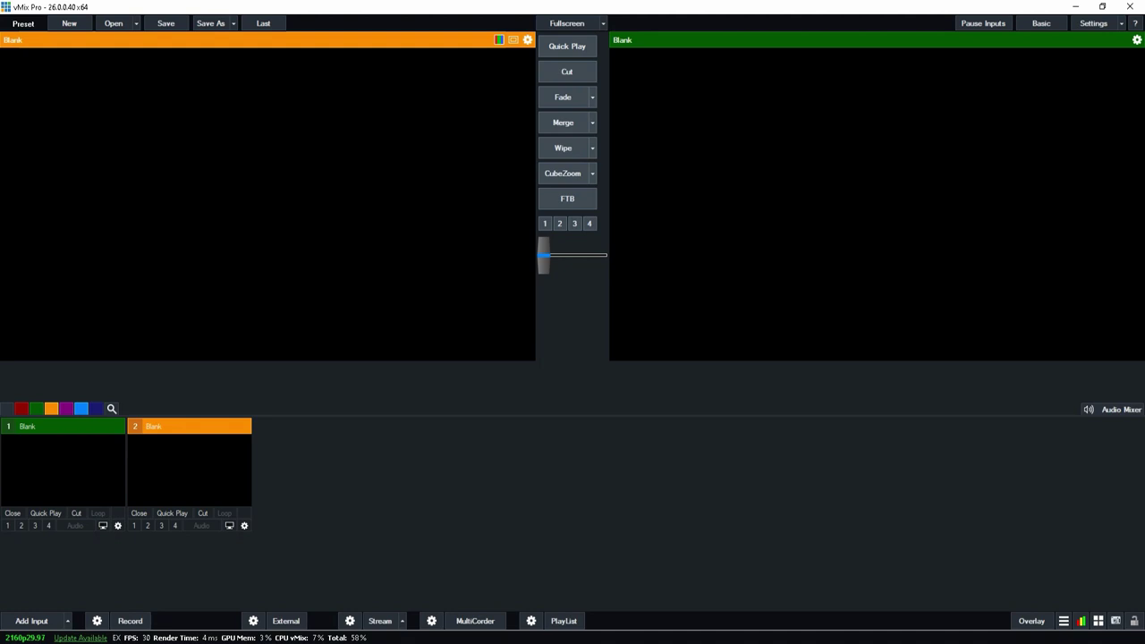
Close vMix Pro and refresh the desktop.
{"action": "mouse_move", "coordinate": [161, 642]}
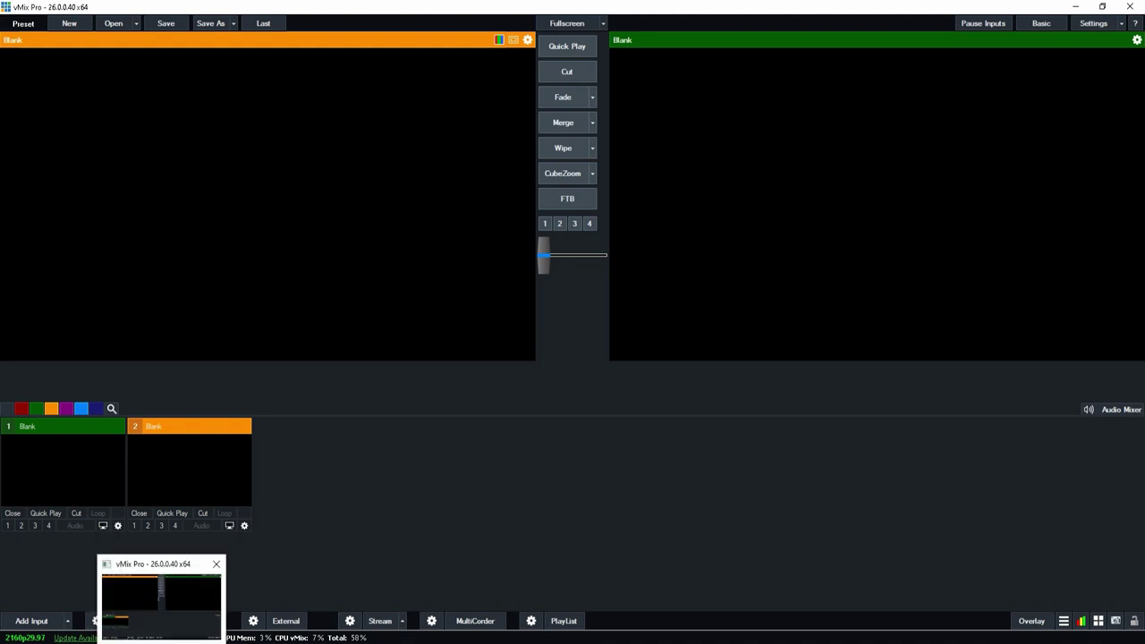
{"action": "left_click", "coordinate": [215, 564]}
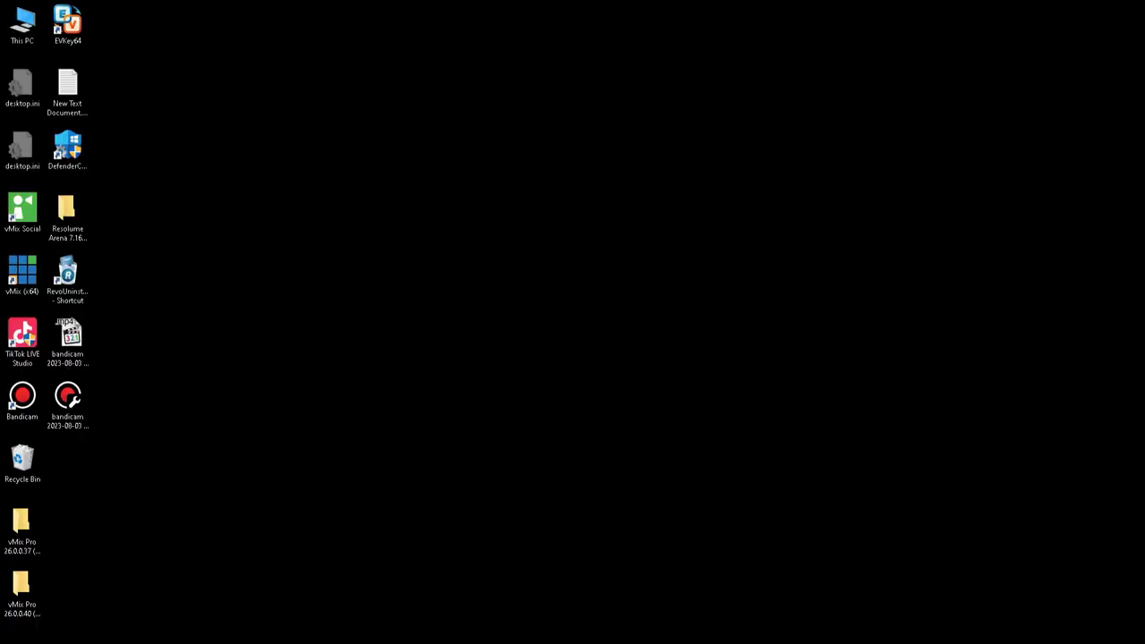
{"action": "right_click", "coordinate": [292, 212]}
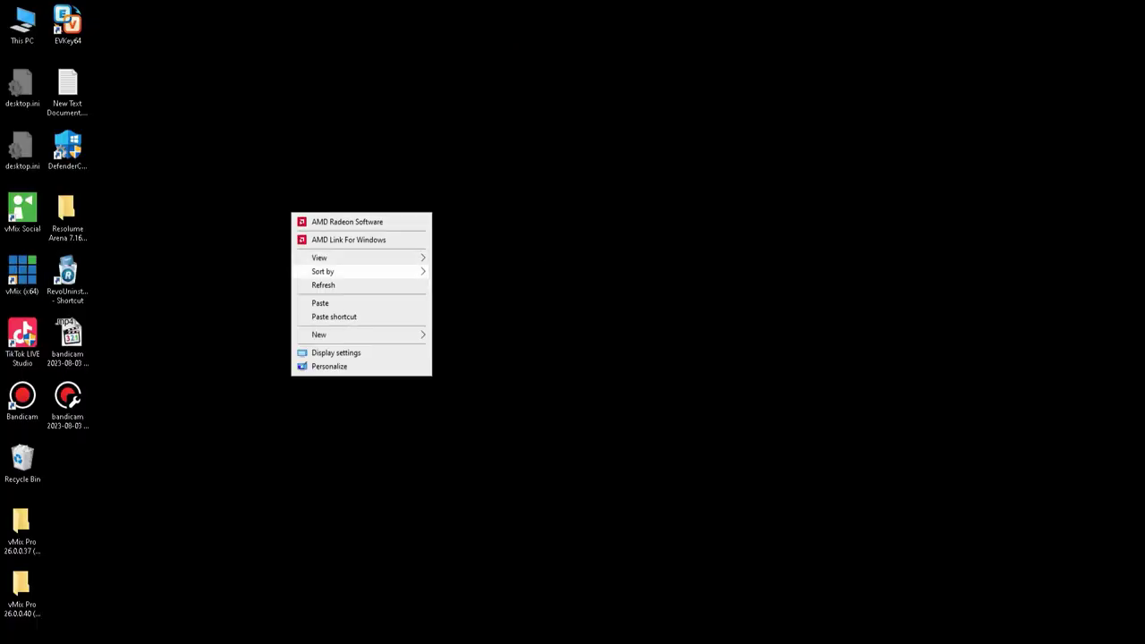
{"action": "left_click", "coordinate": [323, 286]}
{"action": "right_click", "coordinate": [303, 191]}
{"action": "left_click", "coordinate": [329, 265]}
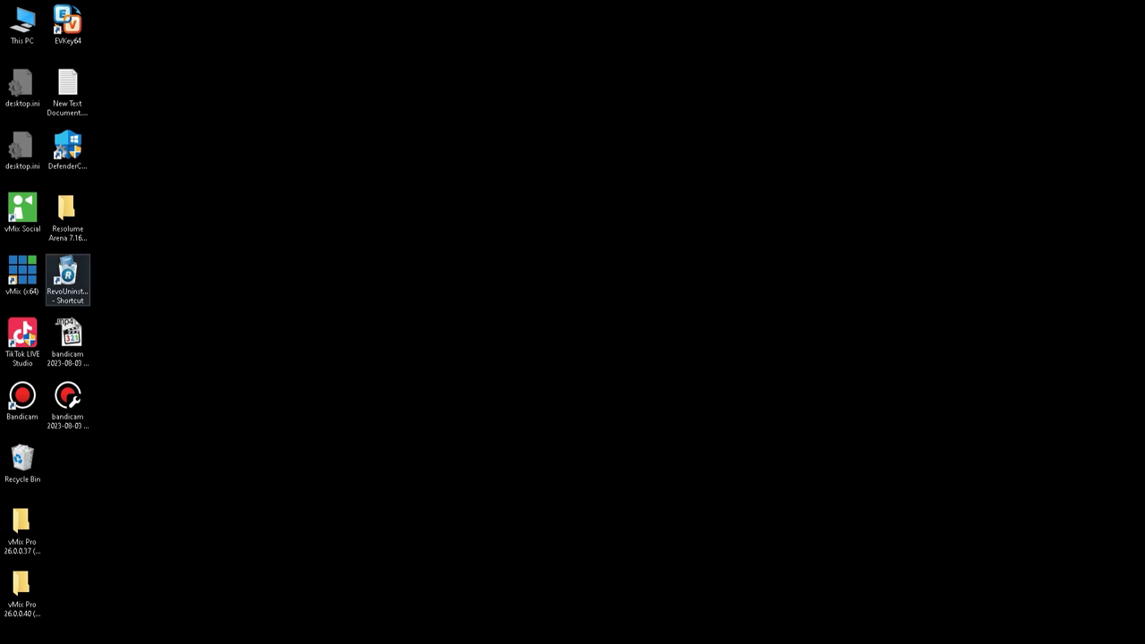
Launch vMix (x64) again from the desktop and dismiss the Wi-Fi network list.
{"action": "double_click", "coordinate": [22, 274]}
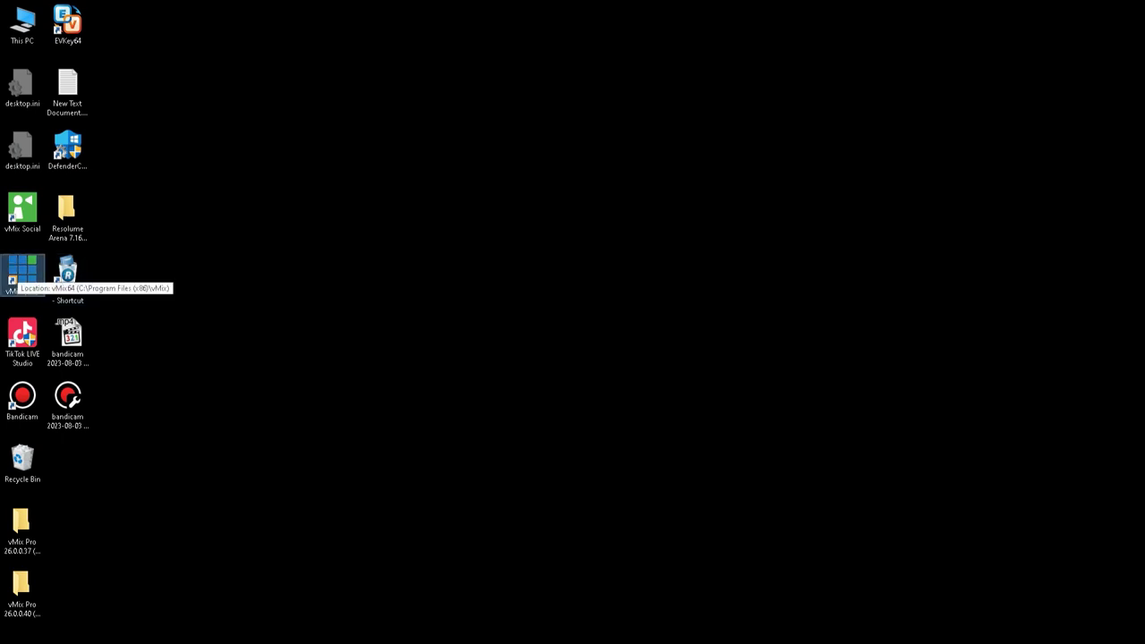
{"action": "double_click", "coordinate": [22, 273]}
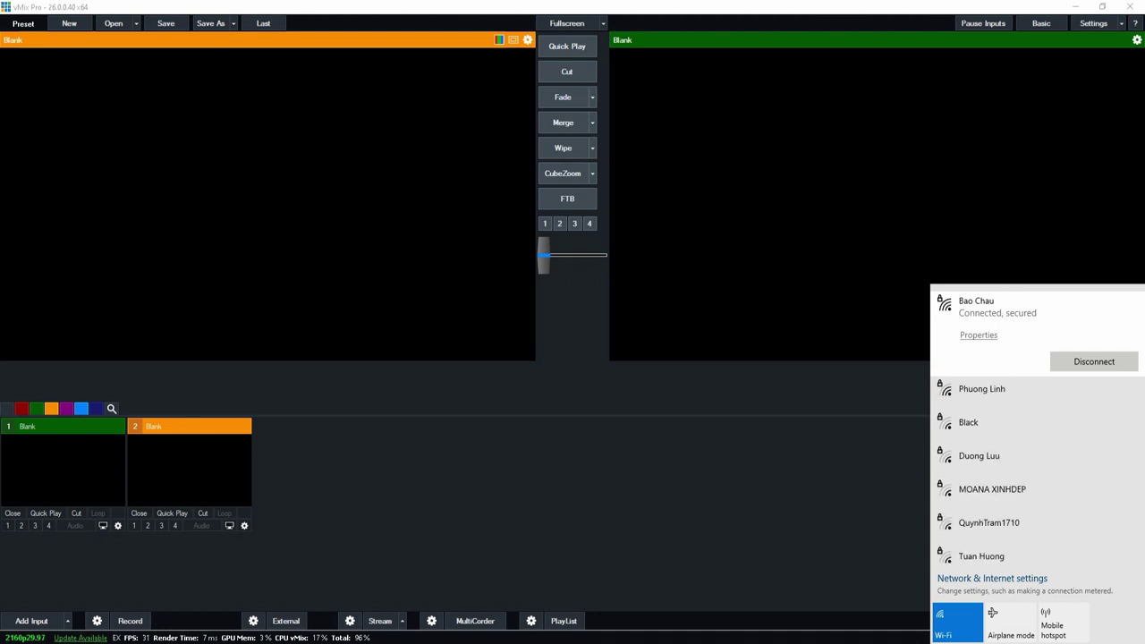
{"action": "left_click", "coordinate": [715, 416]}
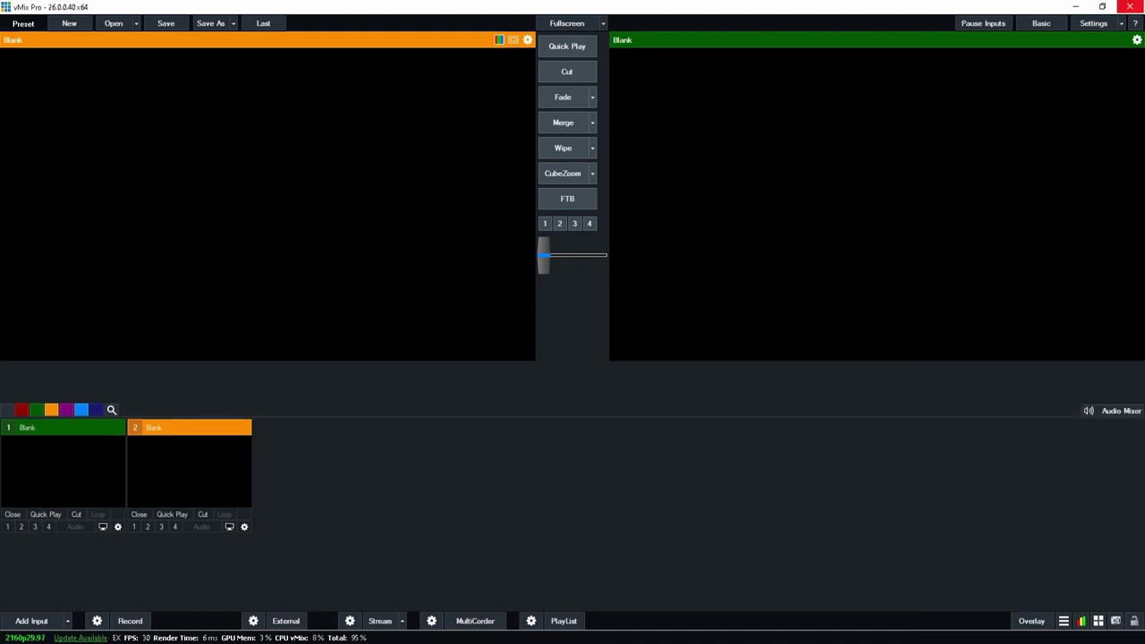